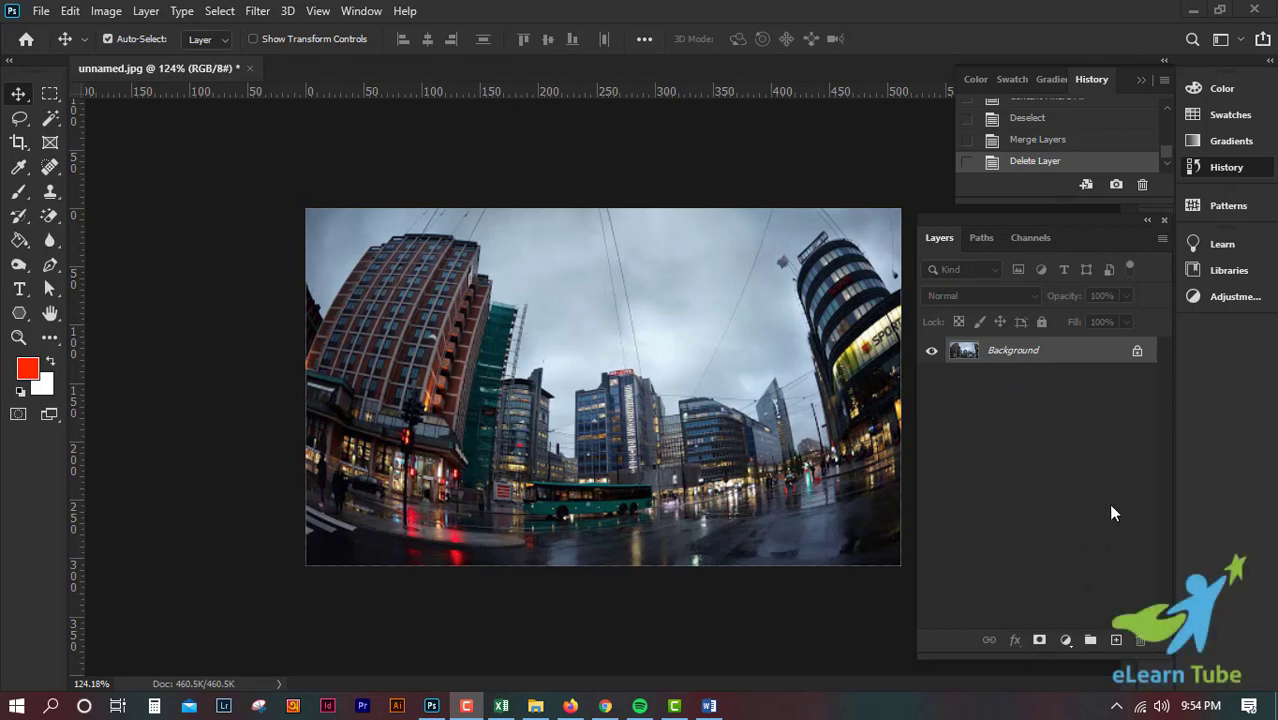
Unlock and duplicate the Background layer, keep only the copy visible, and open the Adaptive Wide Angle filter on it
{"action": "left_click", "coordinate": [1137, 351]}
{"action": "key", "text": "ctrl+j"}
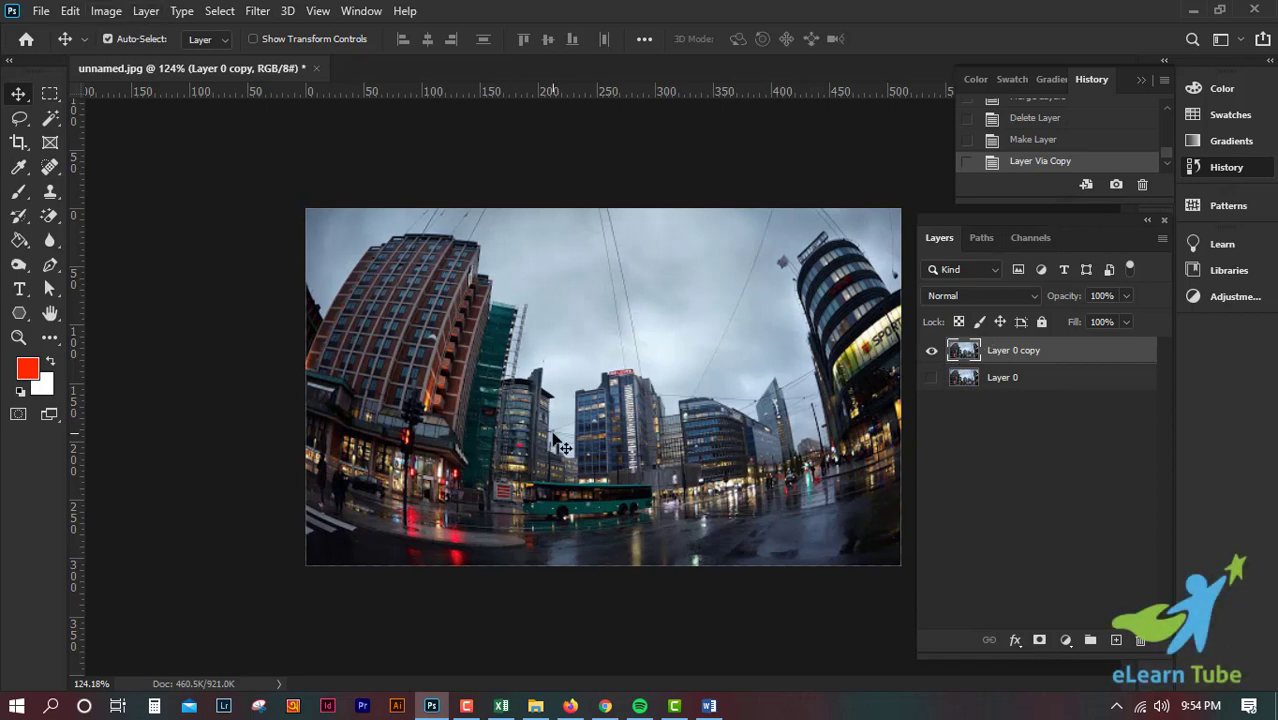
{"action": "left_click", "coordinate": [257, 12]}
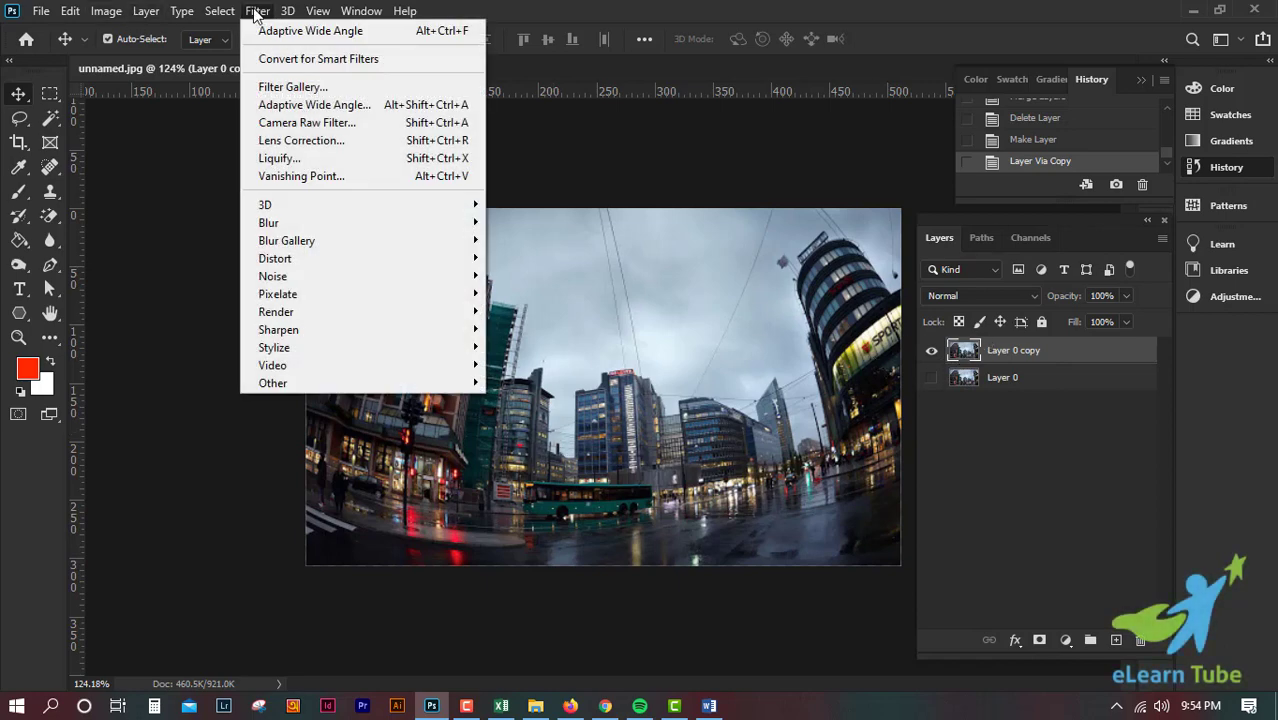
{"action": "left_click", "coordinate": [293, 105]}
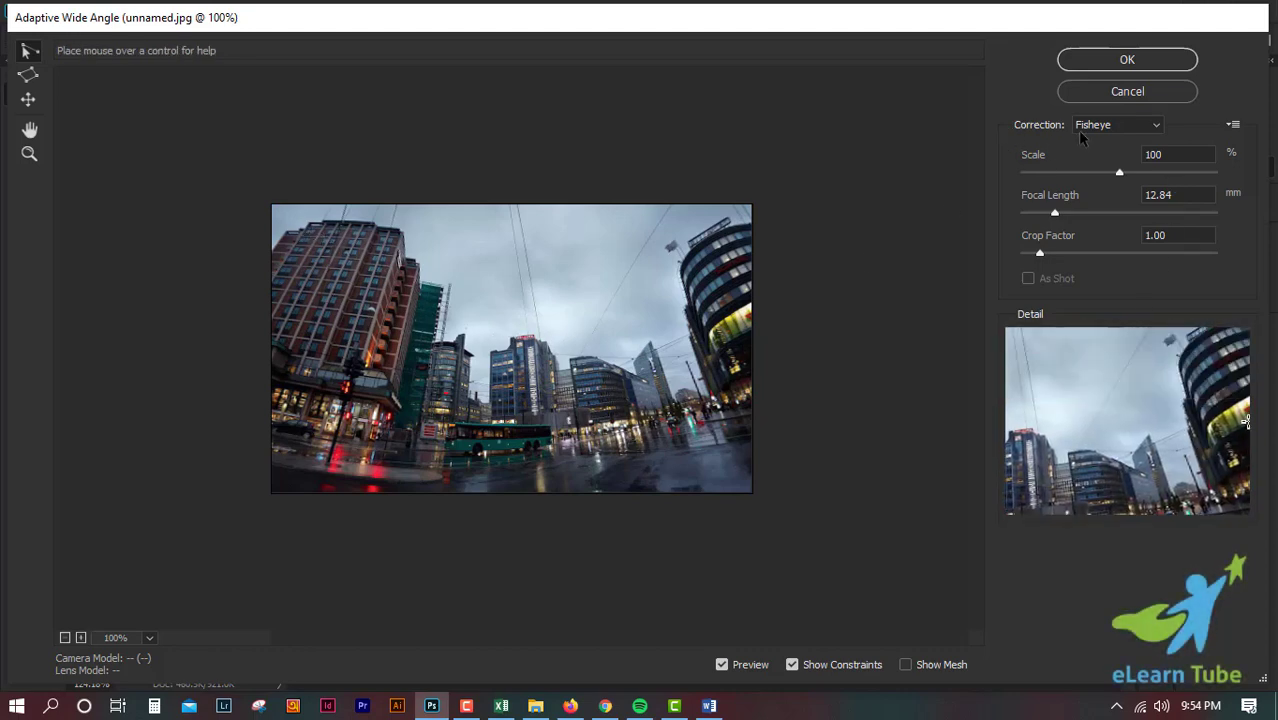
Preview the Perspective correction type and return the correction to Fisheye
{"action": "left_click", "coordinate": [1146, 128]}
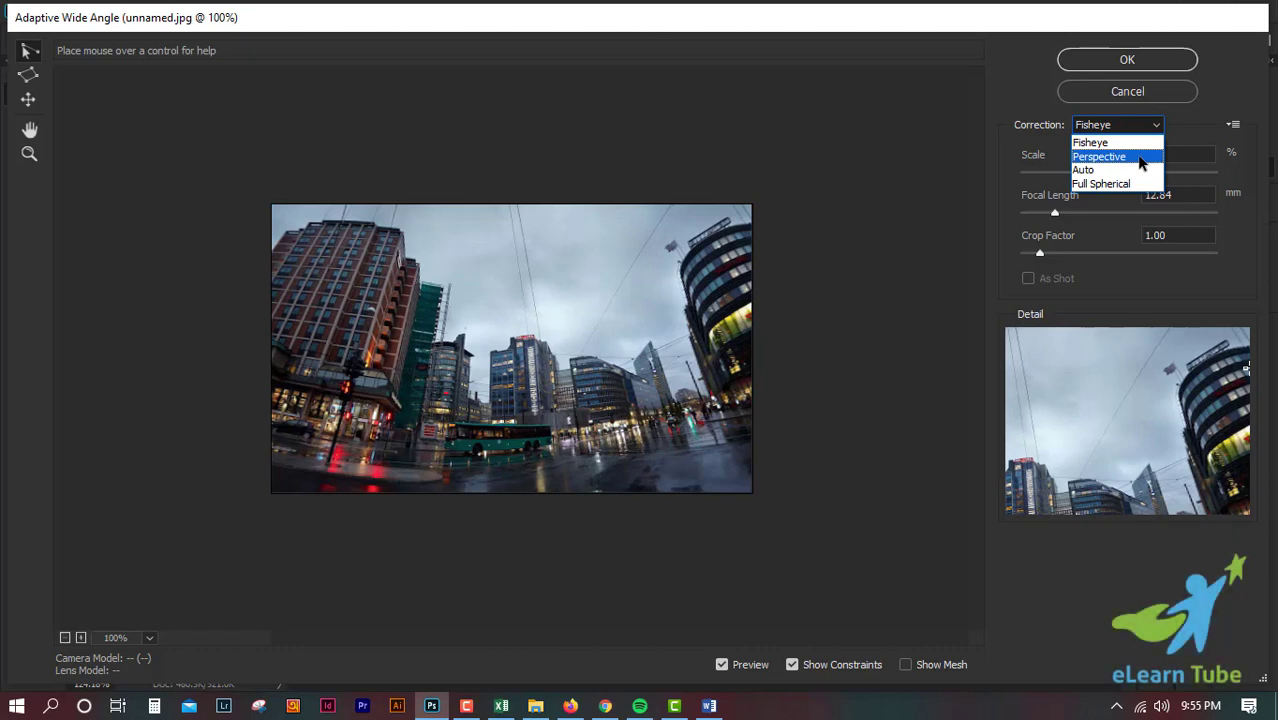
{"action": "left_click", "coordinate": [1139, 157]}
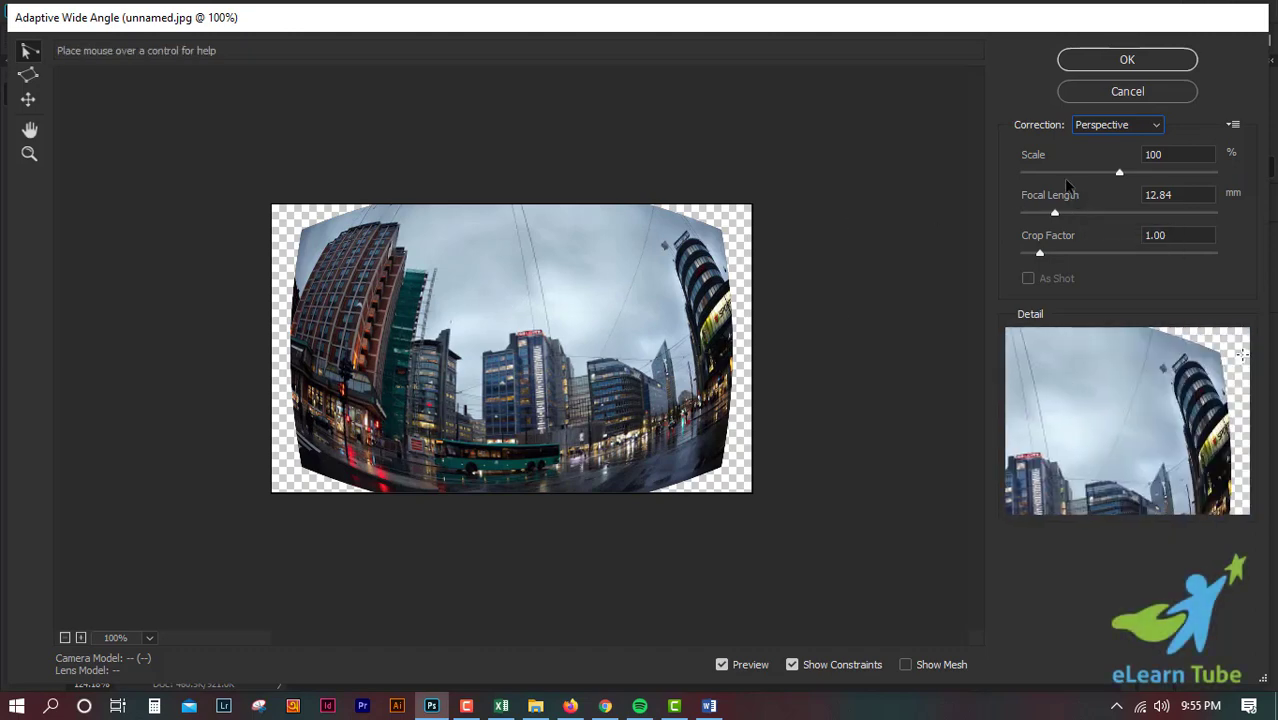
{"action": "left_click", "coordinate": [1125, 124]}
{"action": "left_click", "coordinate": [1105, 185]}
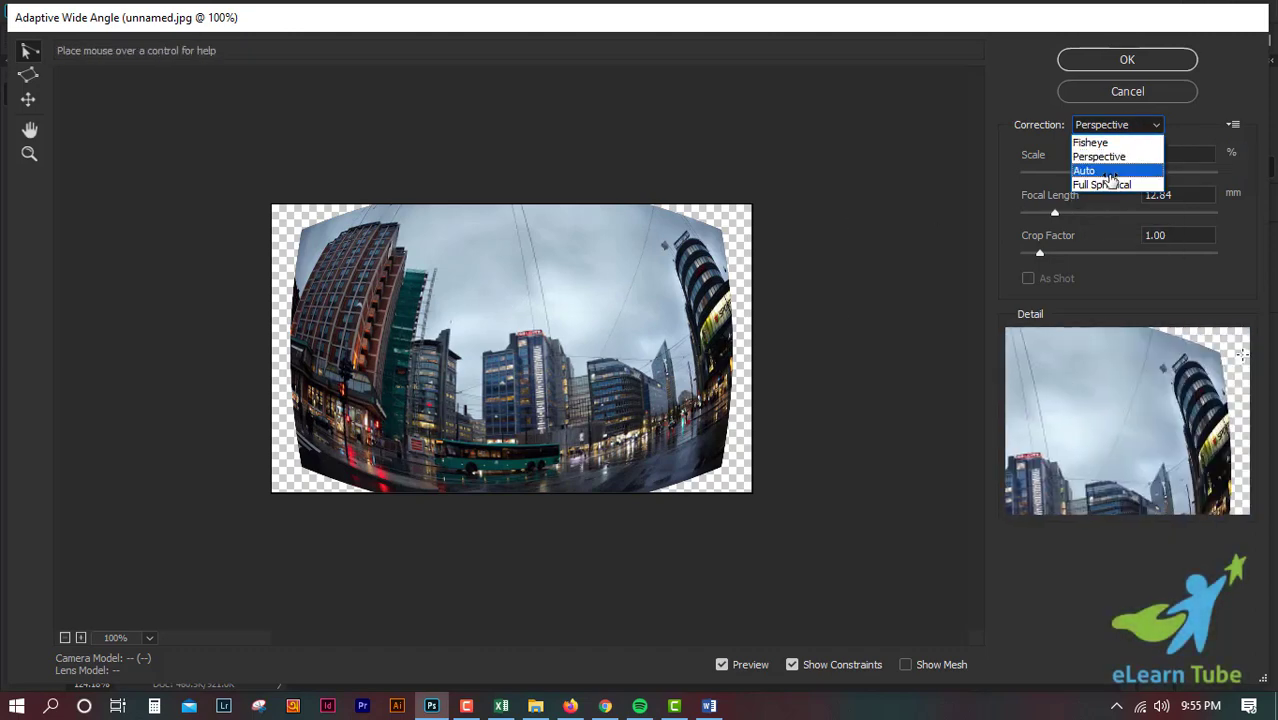
{"action": "left_click", "coordinate": [1118, 124]}
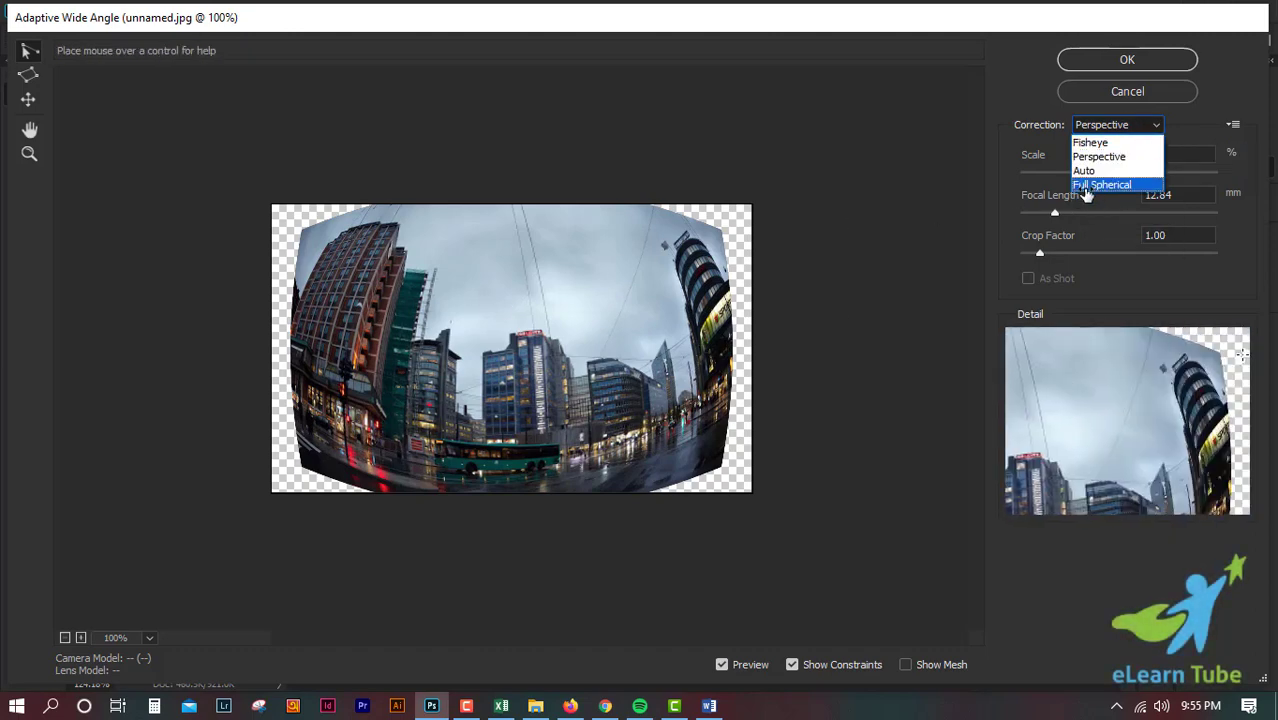
{"action": "left_click", "coordinate": [1129, 146]}
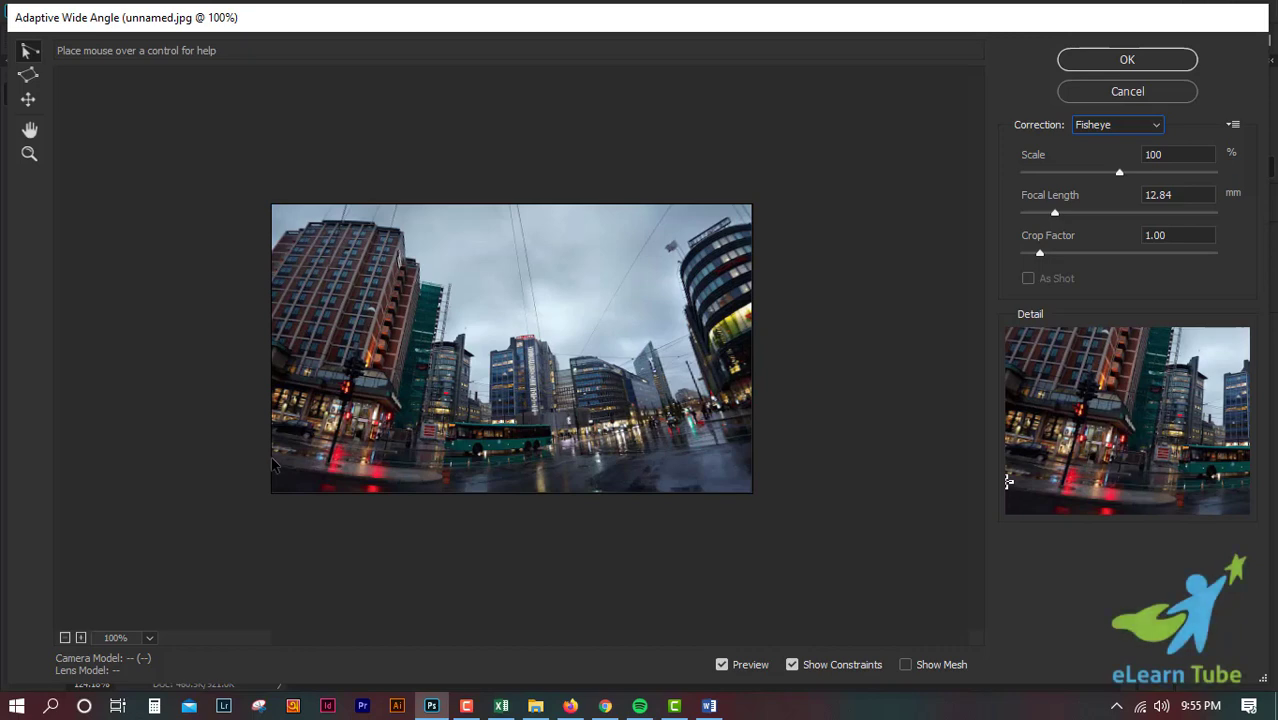
Try two horizontal constraint lines across the wet street, removing each one after checking it
{"action": "left_click", "coordinate": [273, 452]}
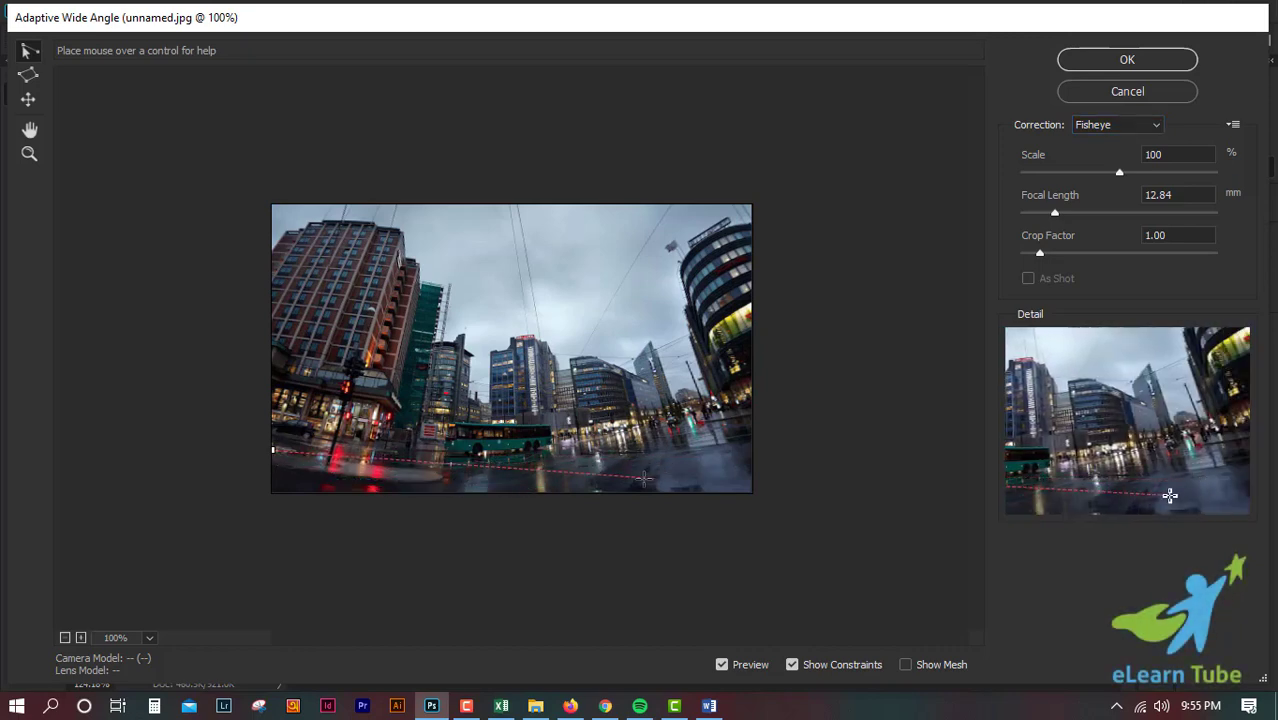
{"action": "left_click", "coordinate": [603, 457]}
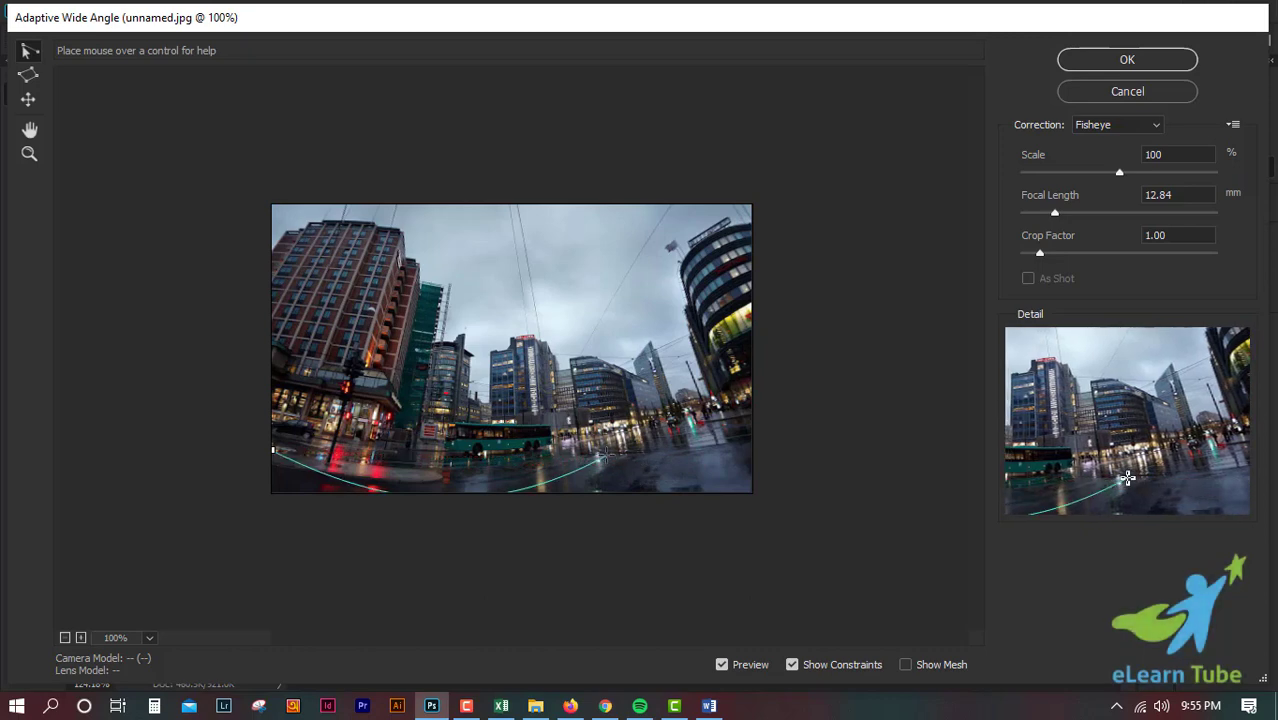
{"action": "key", "text": "alt"}
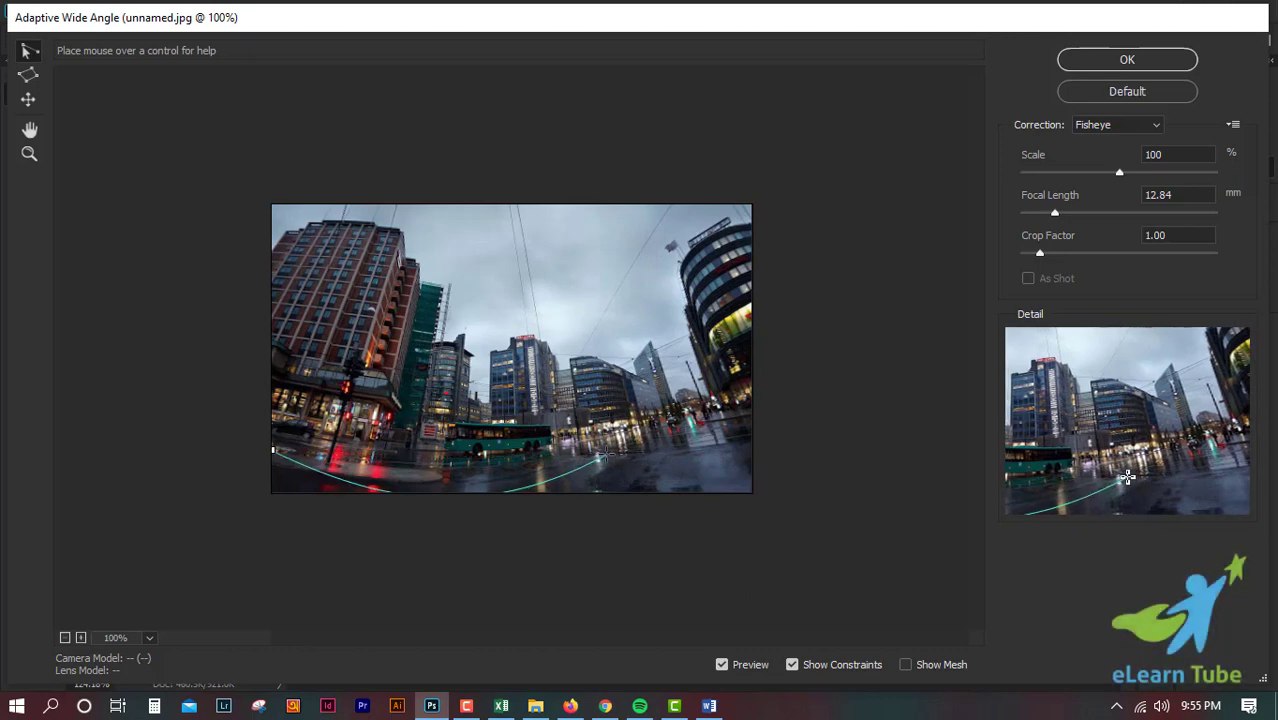
{"action": "left_click", "coordinate": [603, 457], "text": "alt"}
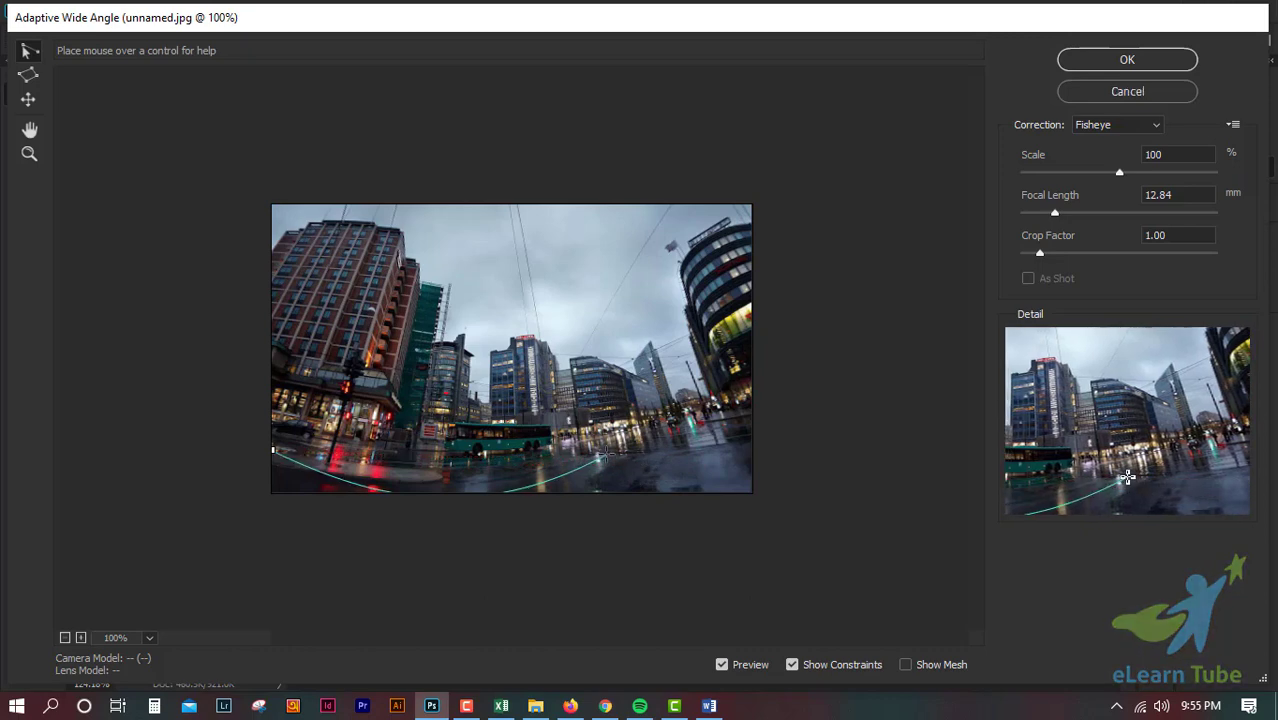
{"action": "left_click", "coordinate": [272, 423]}
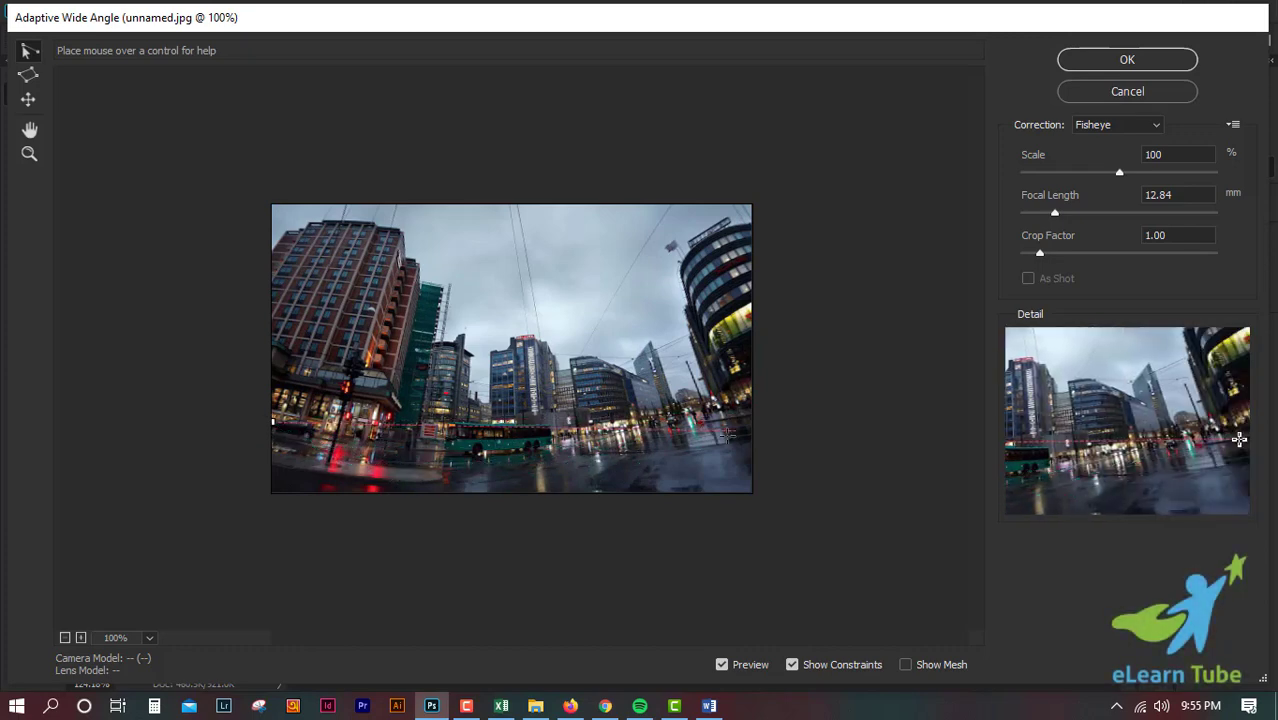
{"action": "left_click", "coordinate": [665, 428]}
{"action": "left_click_drag", "start_coordinate": [664, 431], "coordinate": [666, 432]}
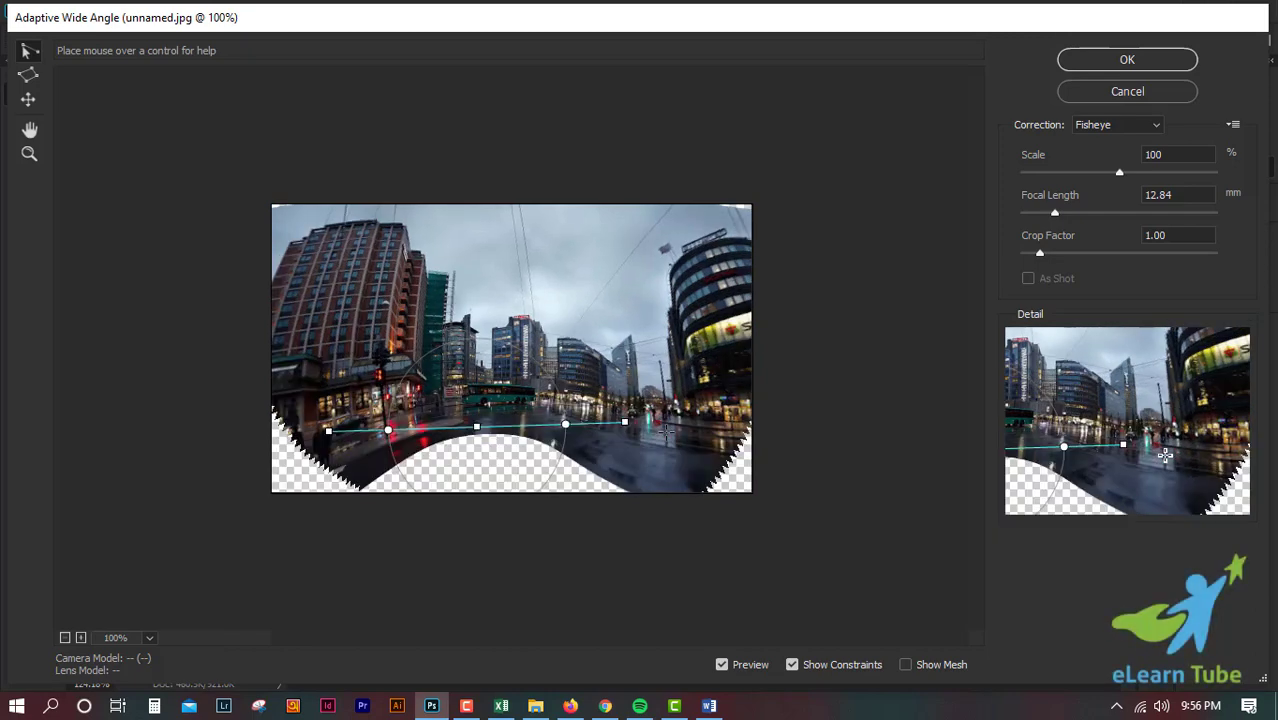
{"action": "left_click", "coordinate": [665, 430], "text": "alt"}
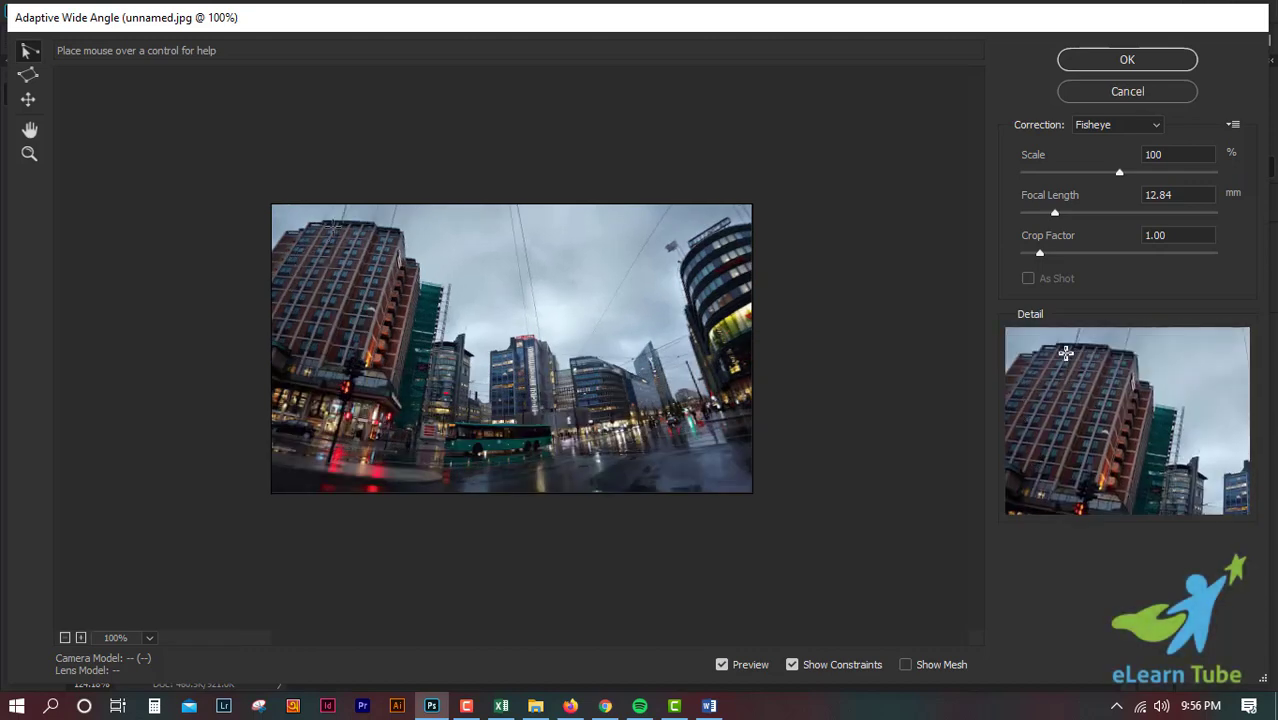
Draw a constraint line down the brick building's facade and adjust its curve to a focal length of about 16.61 mm
{"action": "left_click_drag", "start_coordinate": [350, 218], "coordinate": [288, 347]}
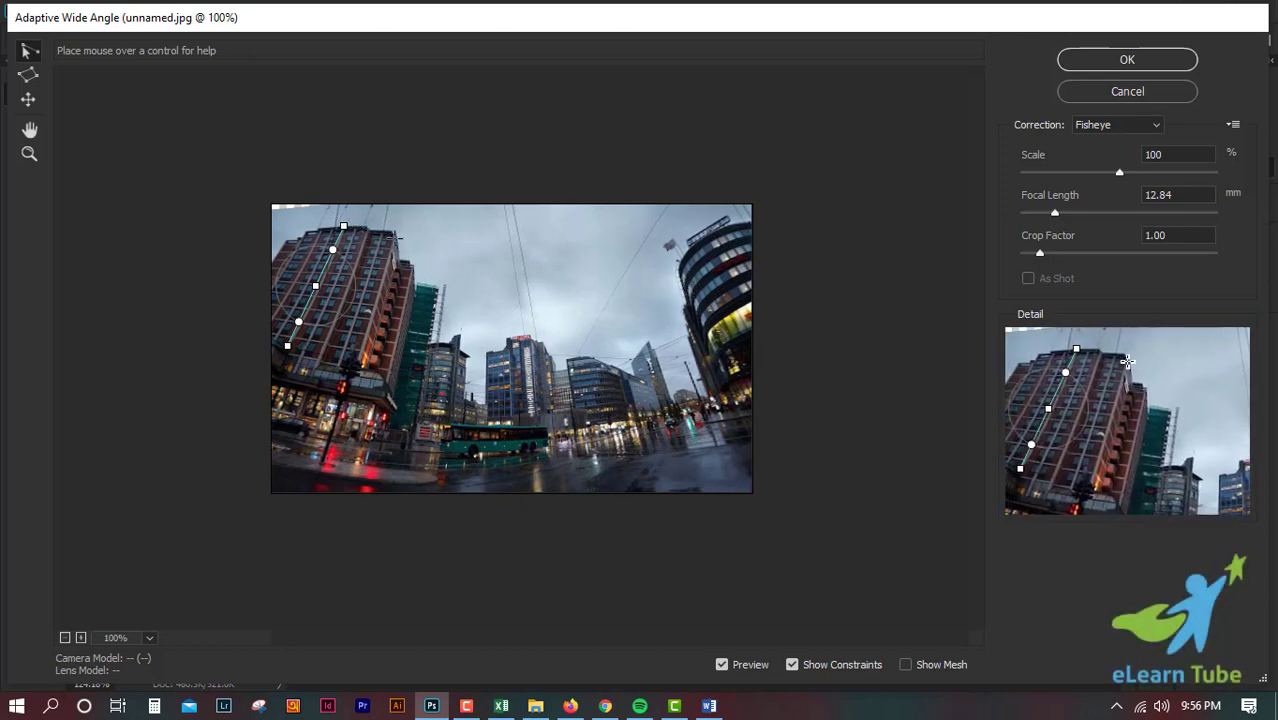
{"action": "left_click", "coordinate": [316, 287]}
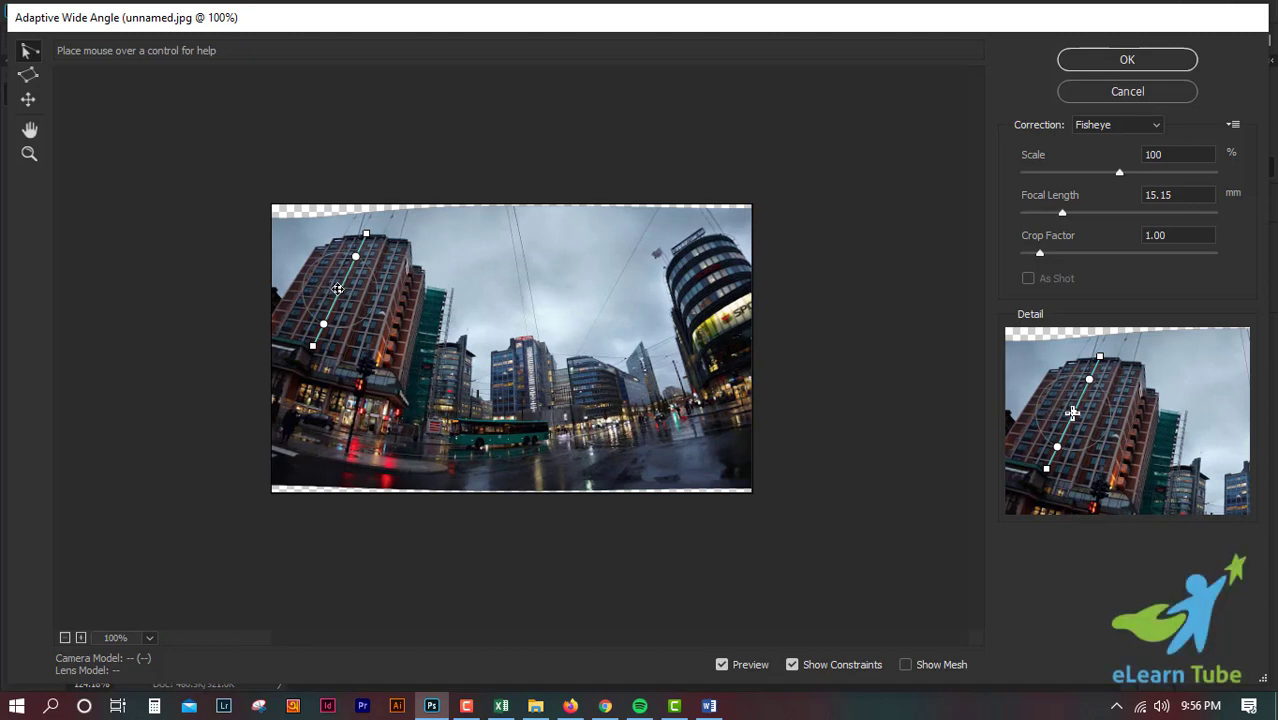
{"action": "left_click_drag", "start_coordinate": [338, 289], "coordinate": [333, 288]}
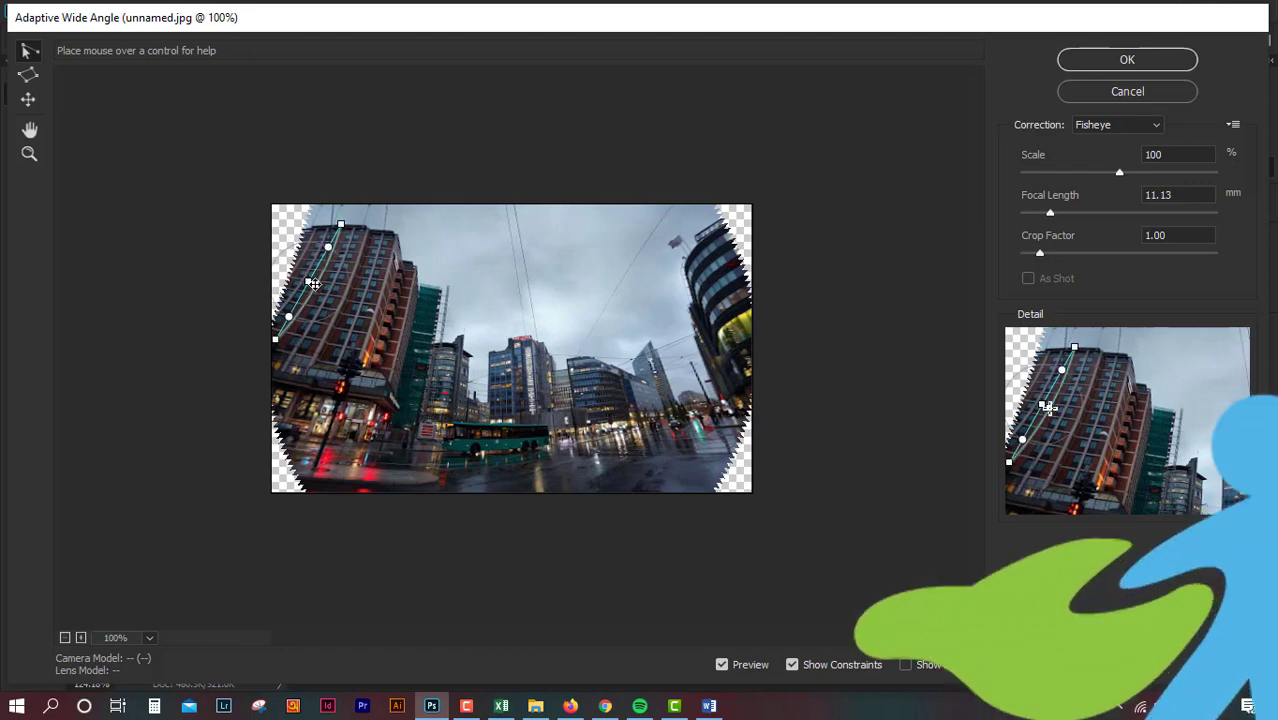
{"action": "left_click_drag", "start_coordinate": [316, 287], "coordinate": [314, 285]}
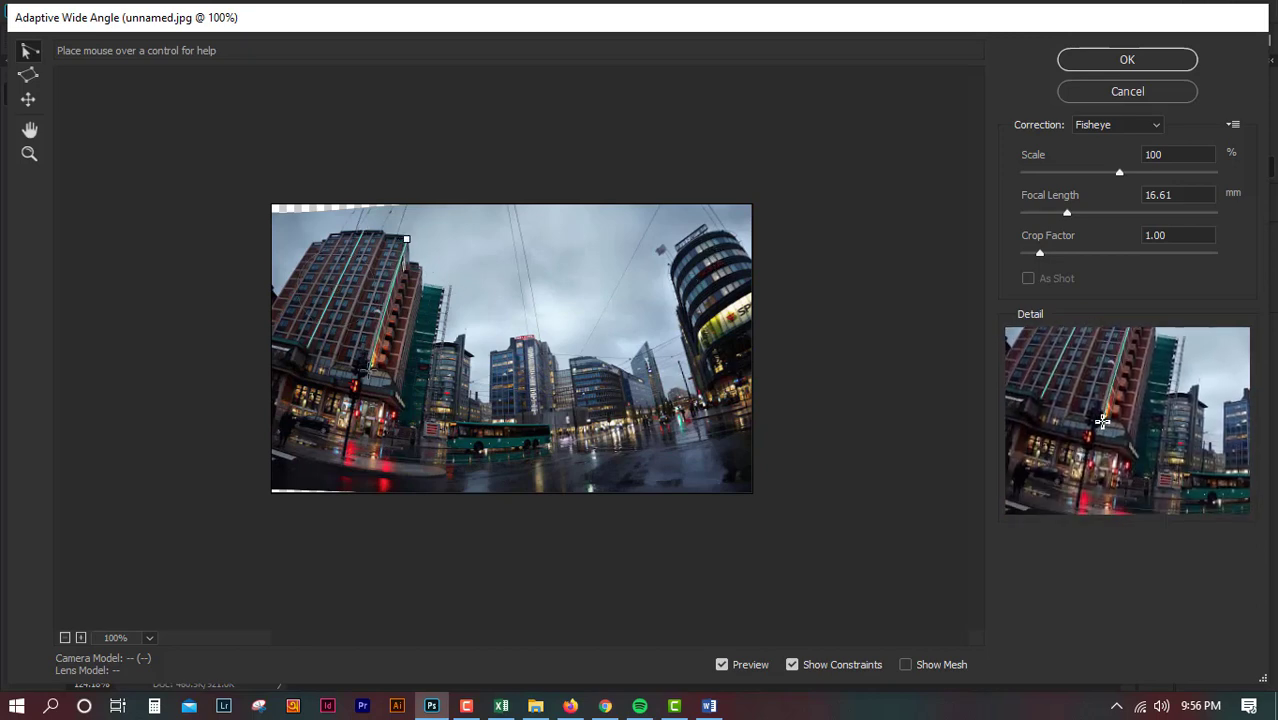
Add two more upright constraint lines from the brick building's roof to the street and one along the round tower
{"action": "left_click", "coordinate": [354, 431]}
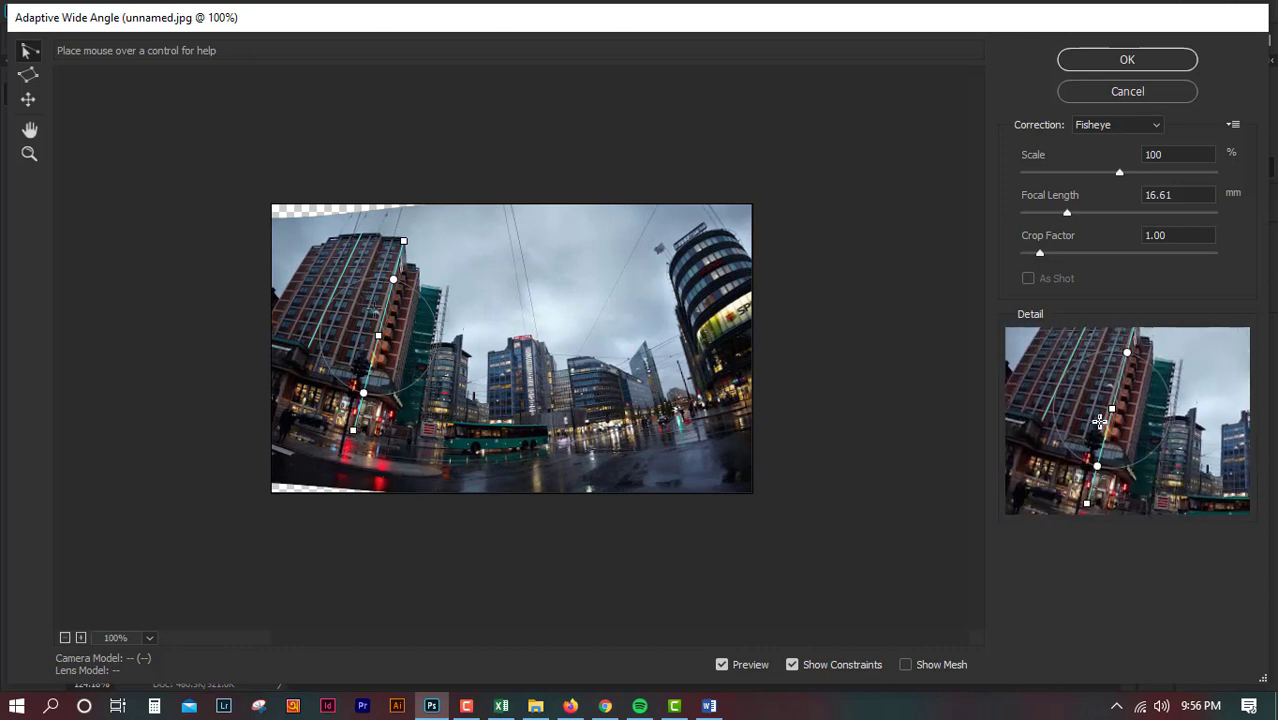
{"action": "left_click", "coordinate": [380, 237]}
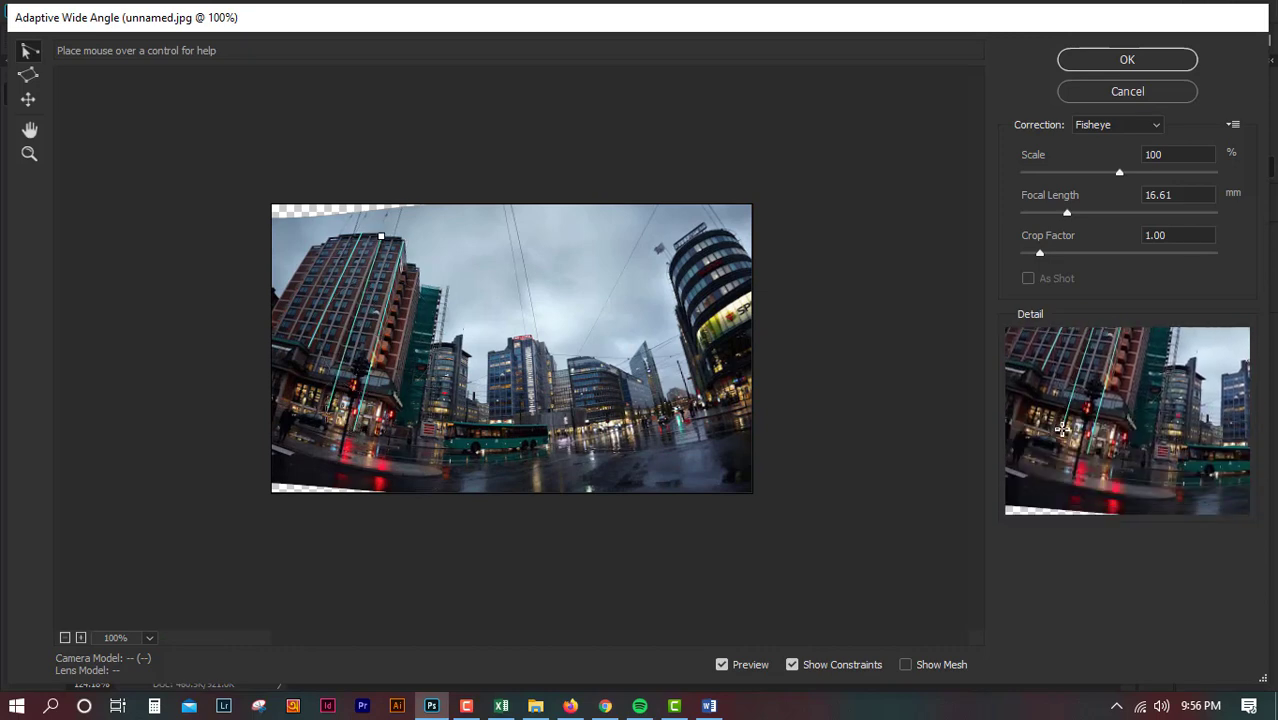
{"action": "left_click", "coordinate": [319, 426]}
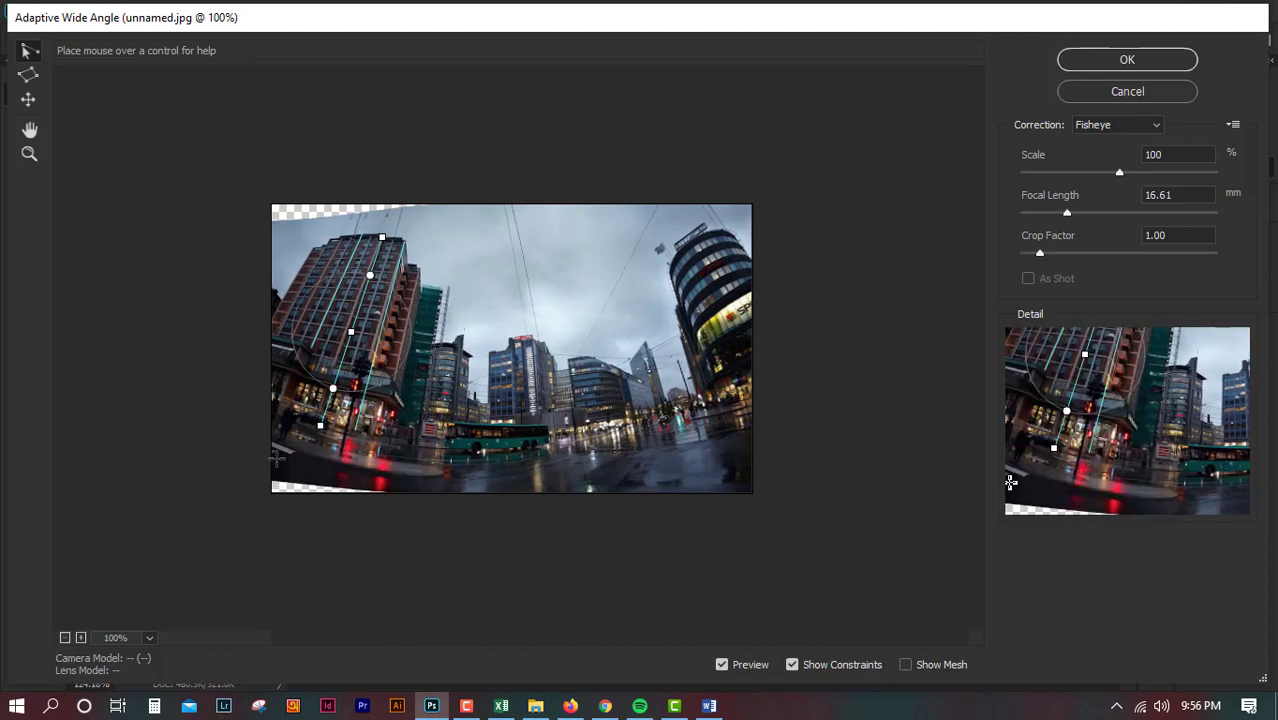
{"action": "left_click", "coordinate": [685, 242]}
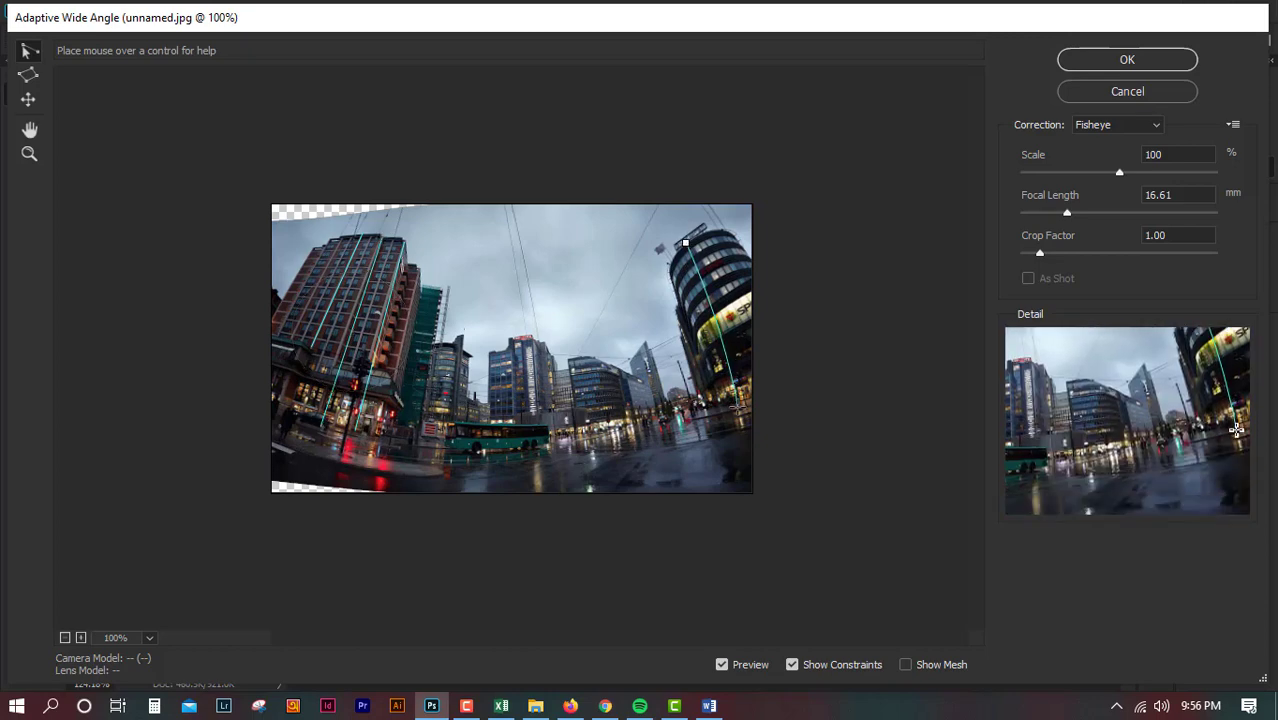
{"action": "left_click", "coordinate": [733, 402]}
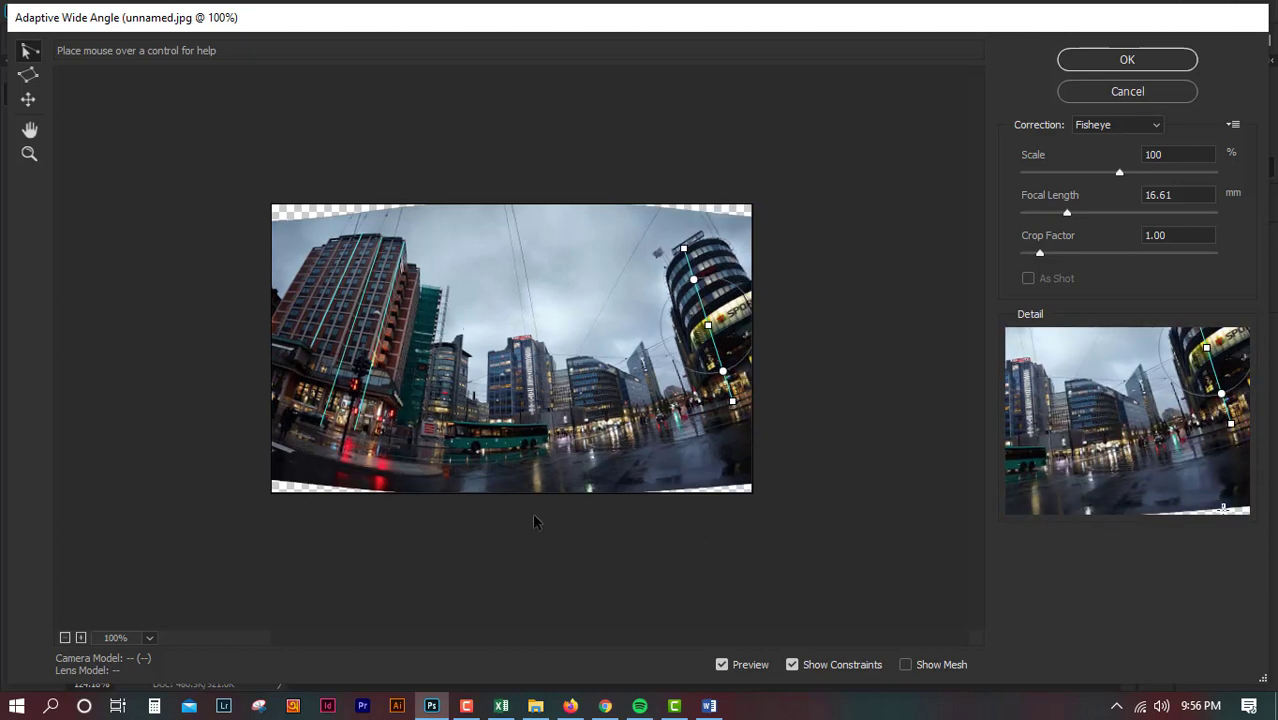
Add a horizontal constraint line across the street to below the round tower and apply the Adaptive Wide Angle filter
{"action": "left_click", "coordinate": [272, 437]}
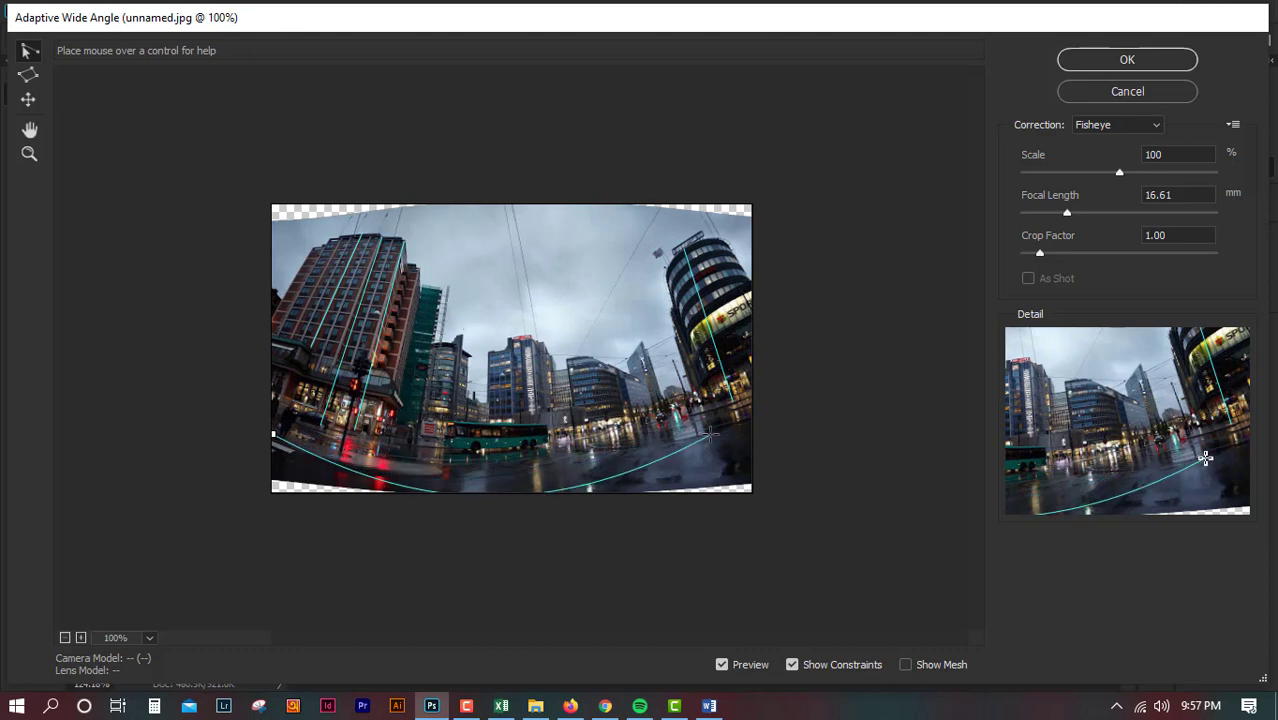
{"action": "left_click", "coordinate": [753, 403]}
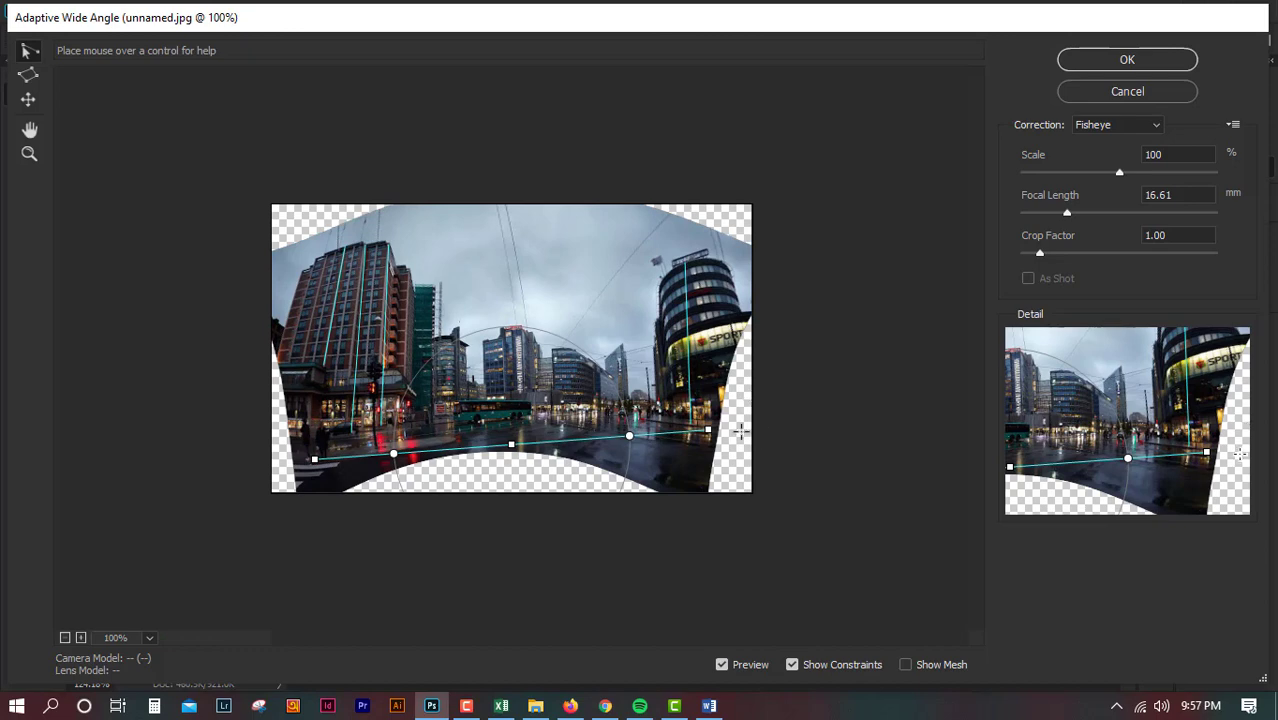
{"action": "key", "text": "alt"}
{"action": "key", "text": "ctrl+plus"}
{"action": "key", "text": "ctrl+minus"}
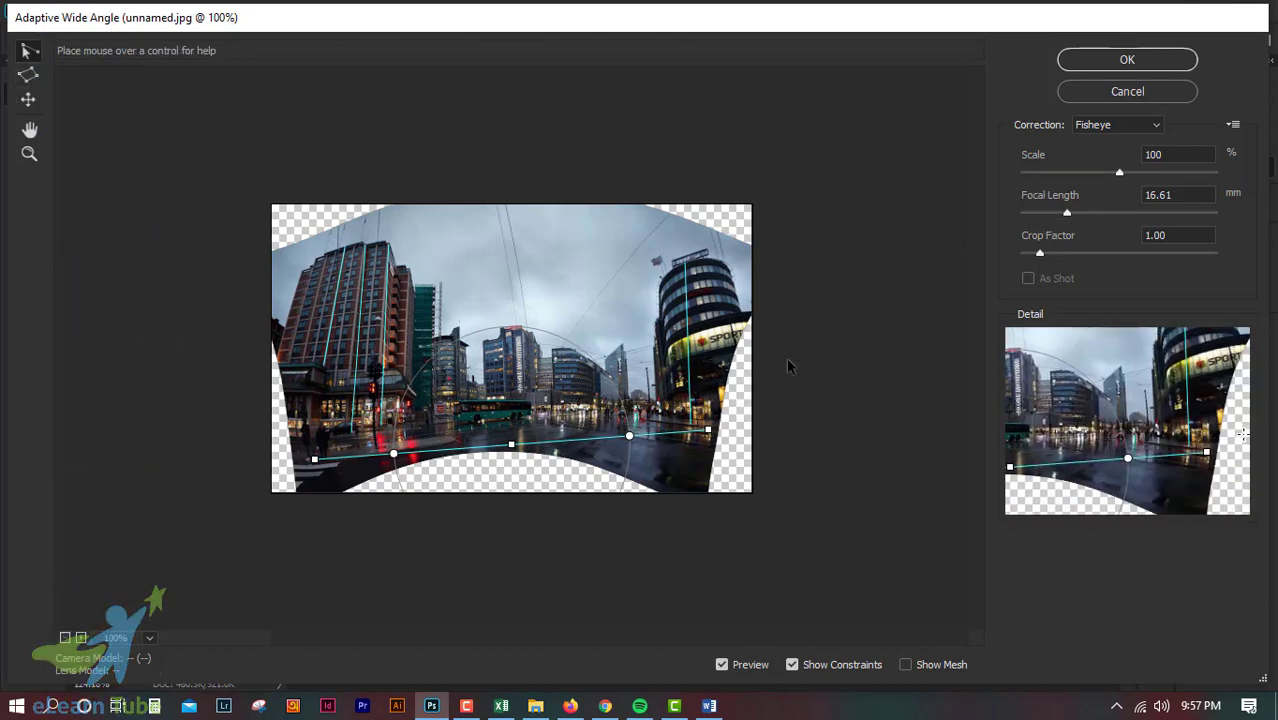
{"action": "left_click", "coordinate": [1130, 60]}
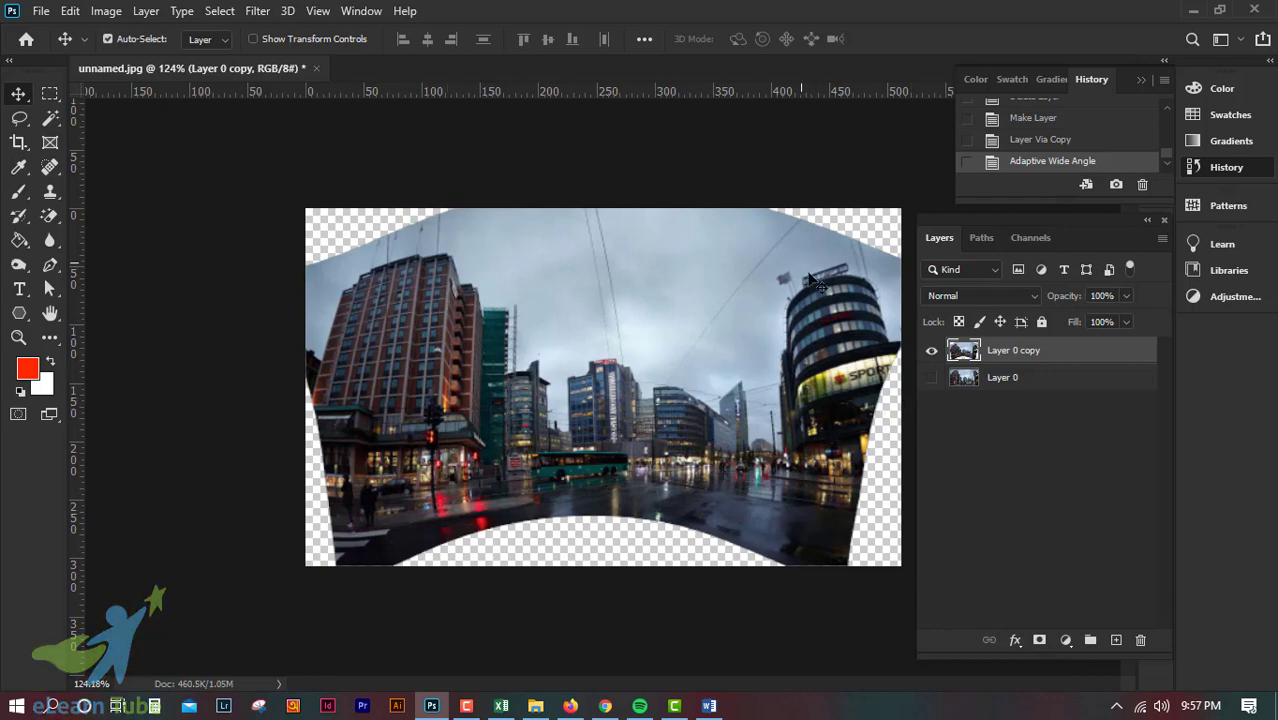
Compare the corrected copy with the original by toggling layer visibility, leaving only Layer 0 copy shown
{"action": "left_click", "coordinate": [931, 377]}
{"action": "left_click", "coordinate": [932, 351]}
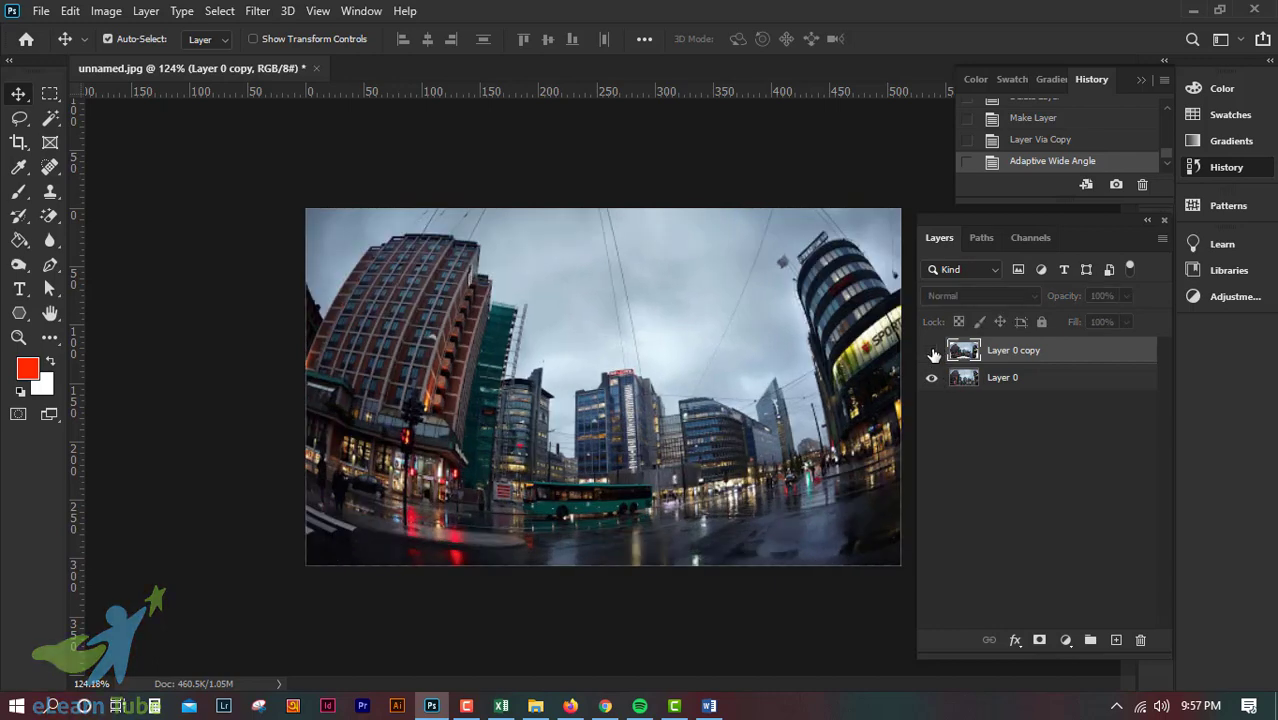
{"action": "left_click", "coordinate": [932, 351]}
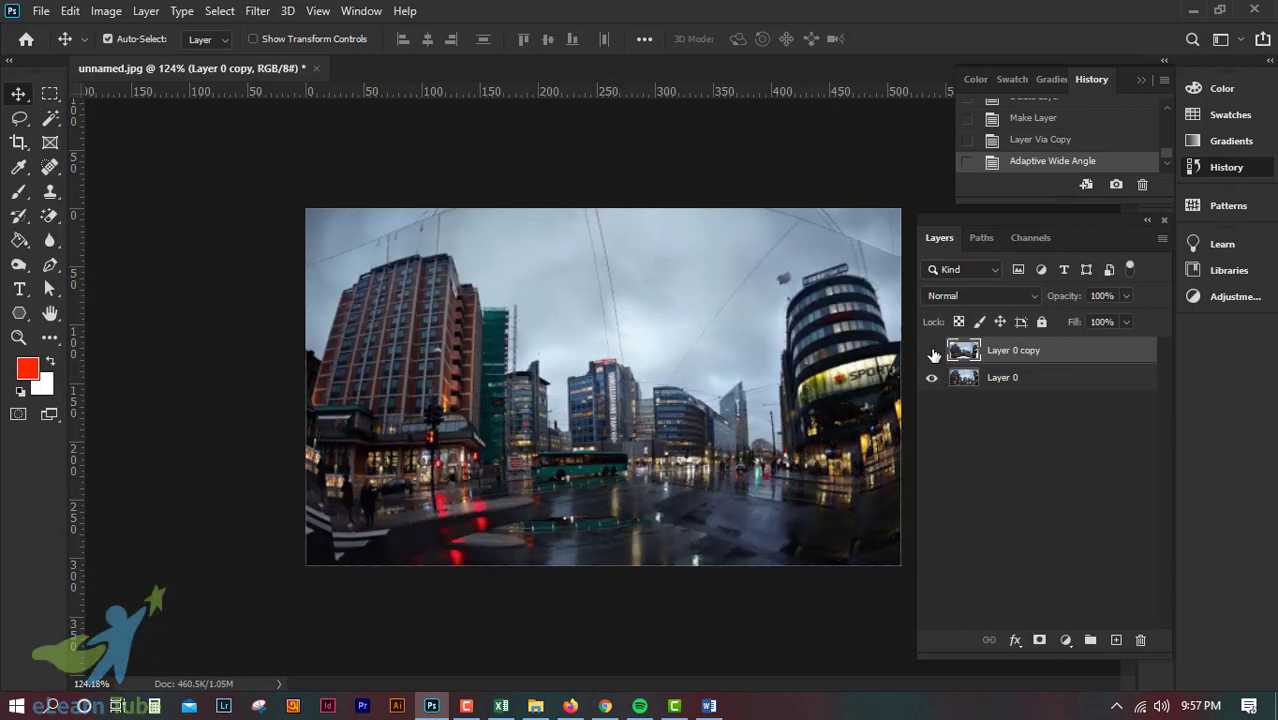
{"action": "left_click", "coordinate": [932, 351]}
{"action": "left_click", "coordinate": [932, 351]}
{"action": "left_click", "coordinate": [932, 351]}
{"action": "left_click", "coordinate": [932, 351]}
{"action": "left_click", "coordinate": [931, 378]}
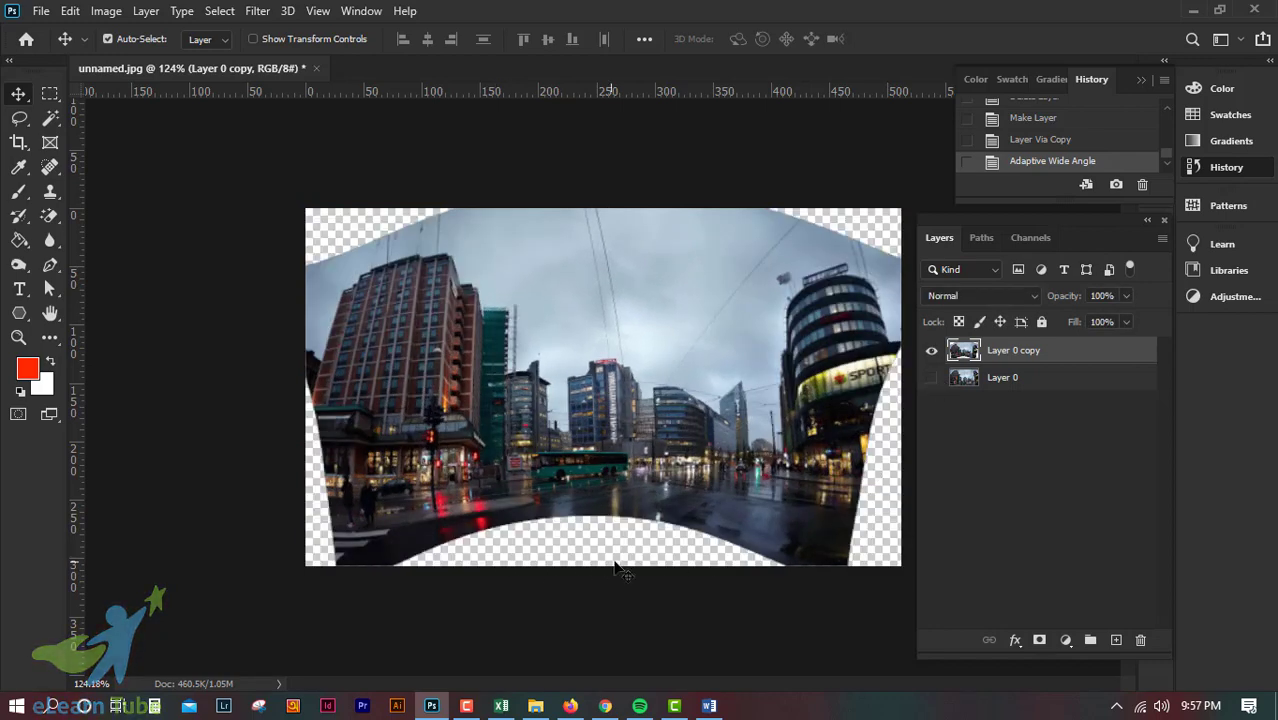
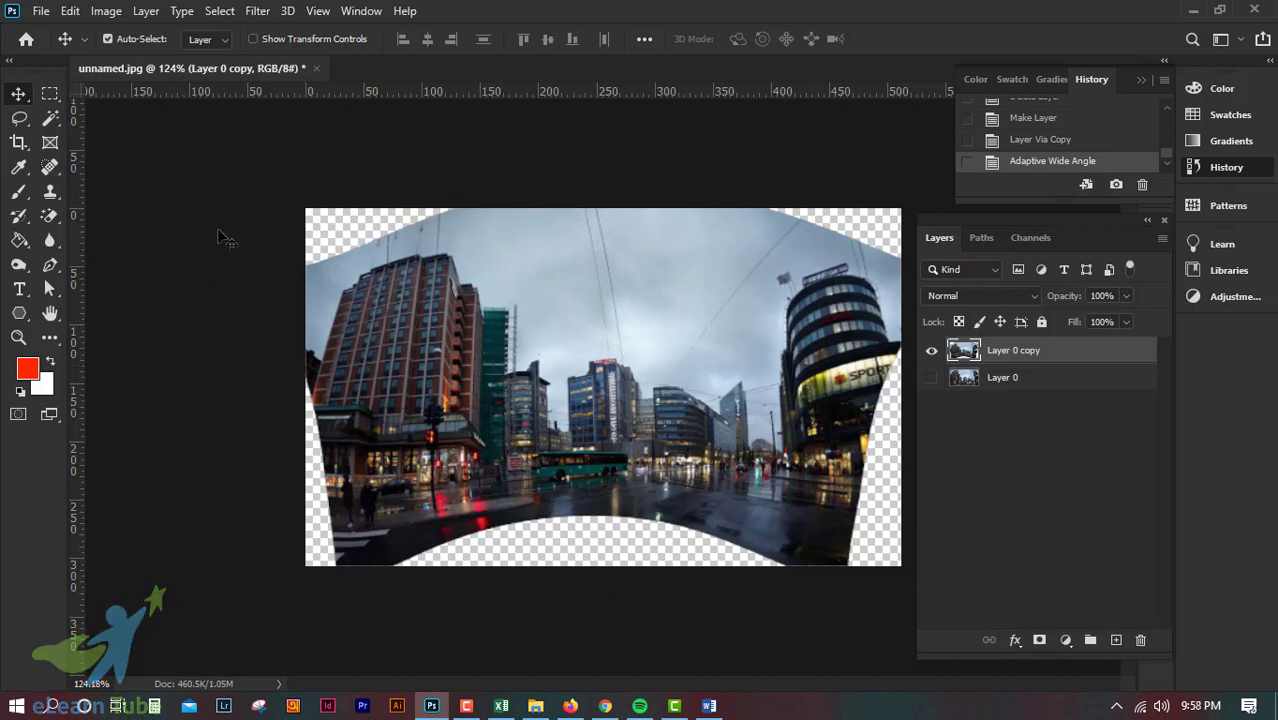
{"action": "left_click", "coordinate": [68, 12]}
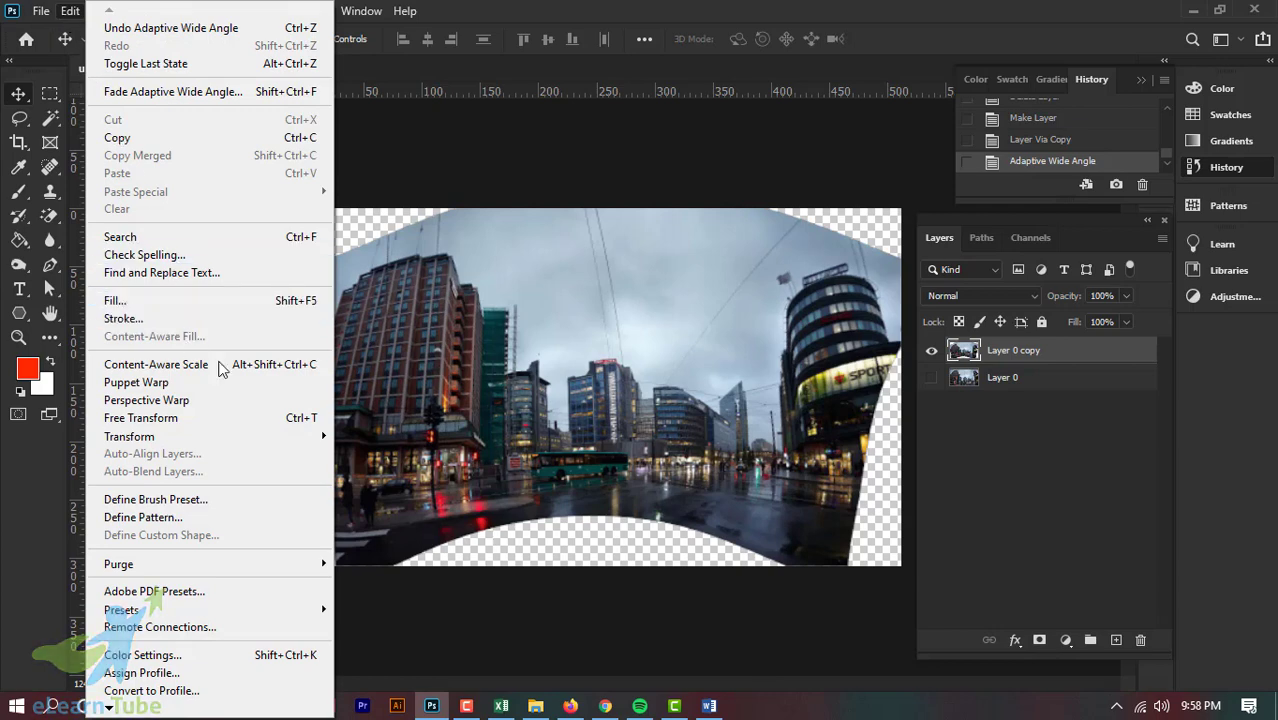
{"action": "left_click", "coordinate": [777, 11]}
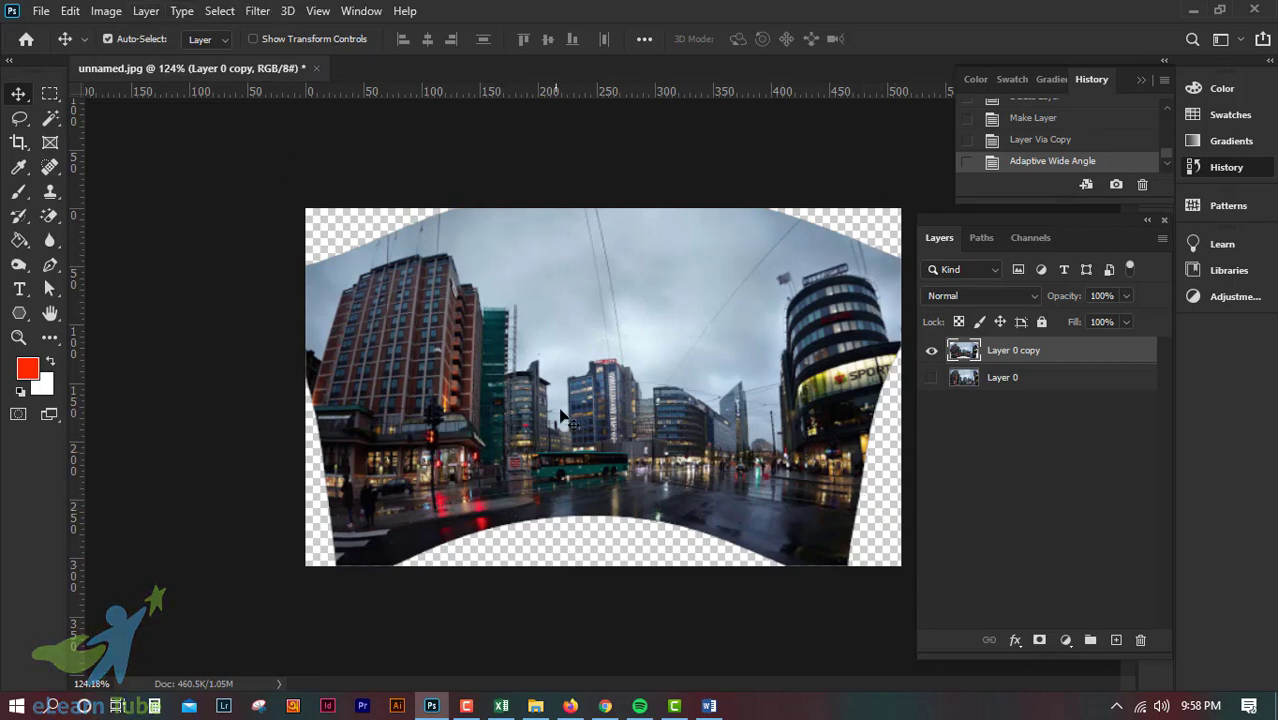
Load the outline of Layer 0 copy's pixels as a selection
{"action": "left_click", "coordinate": [966, 355], "text": "ctrl"}
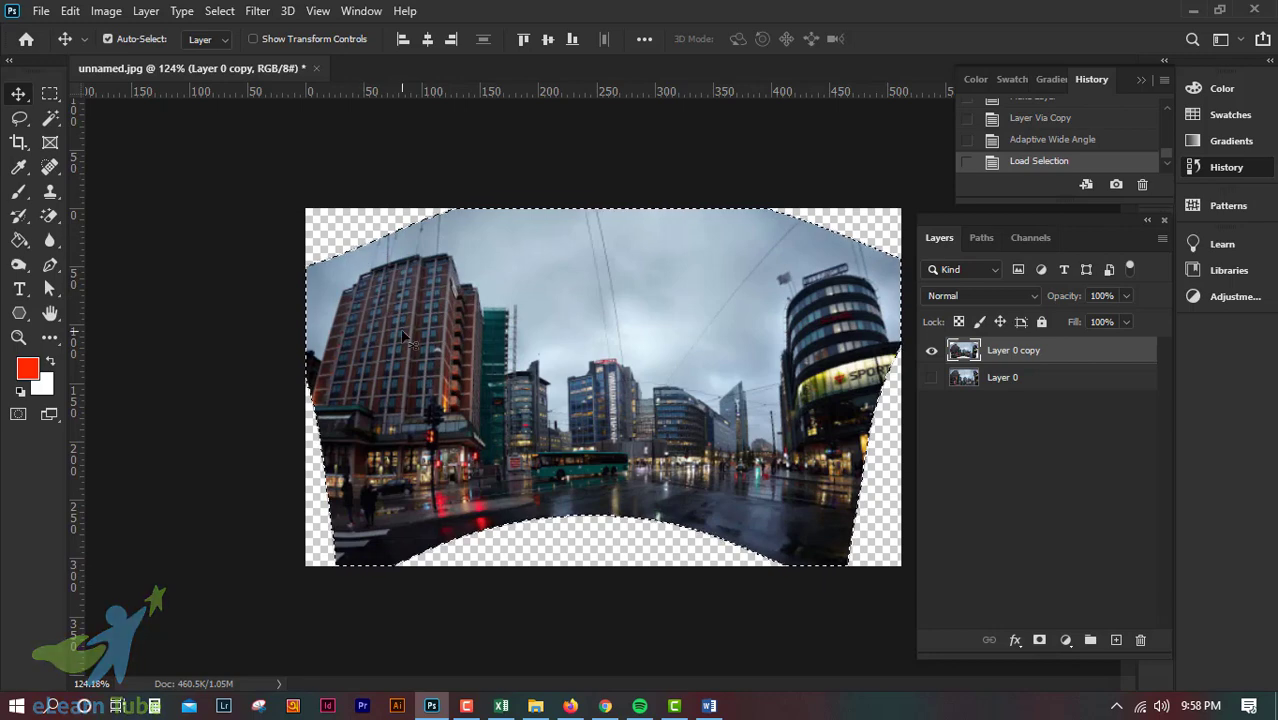
Invert the selection so it covers the transparent areas around the corrected photo
{"action": "left_click", "coordinate": [257, 11]}
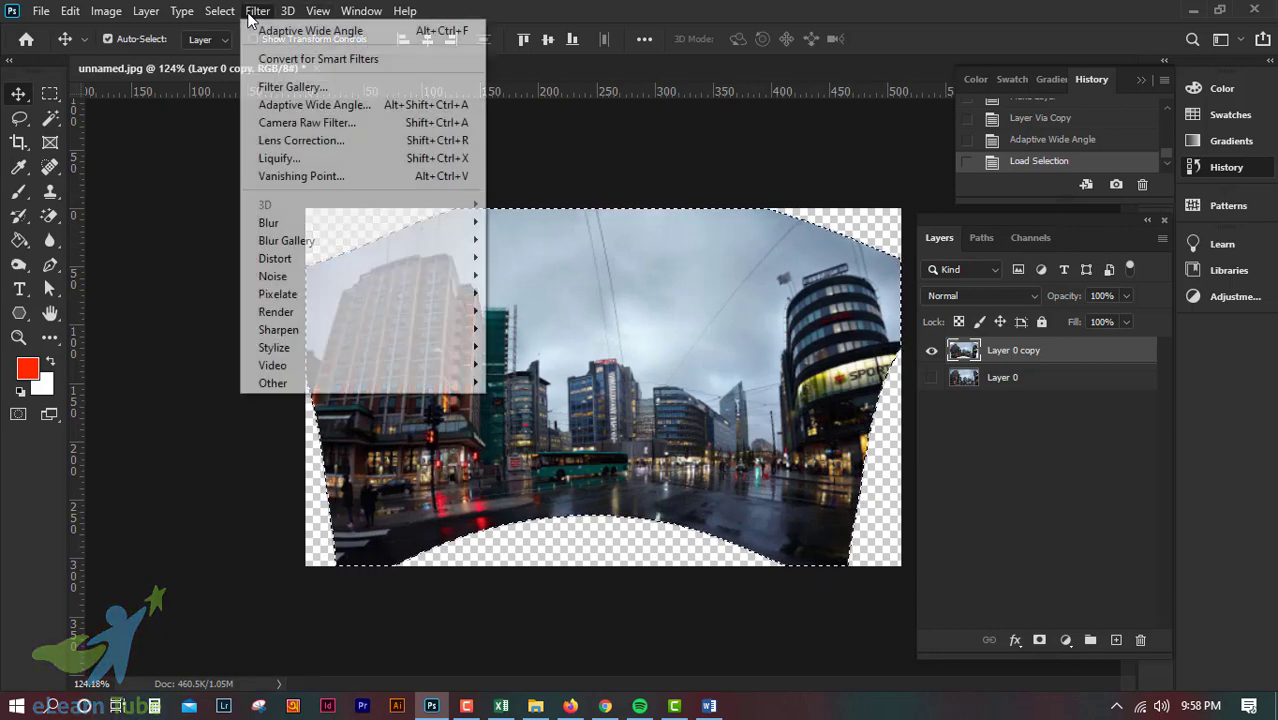
{"action": "left_click", "coordinate": [220, 11]}
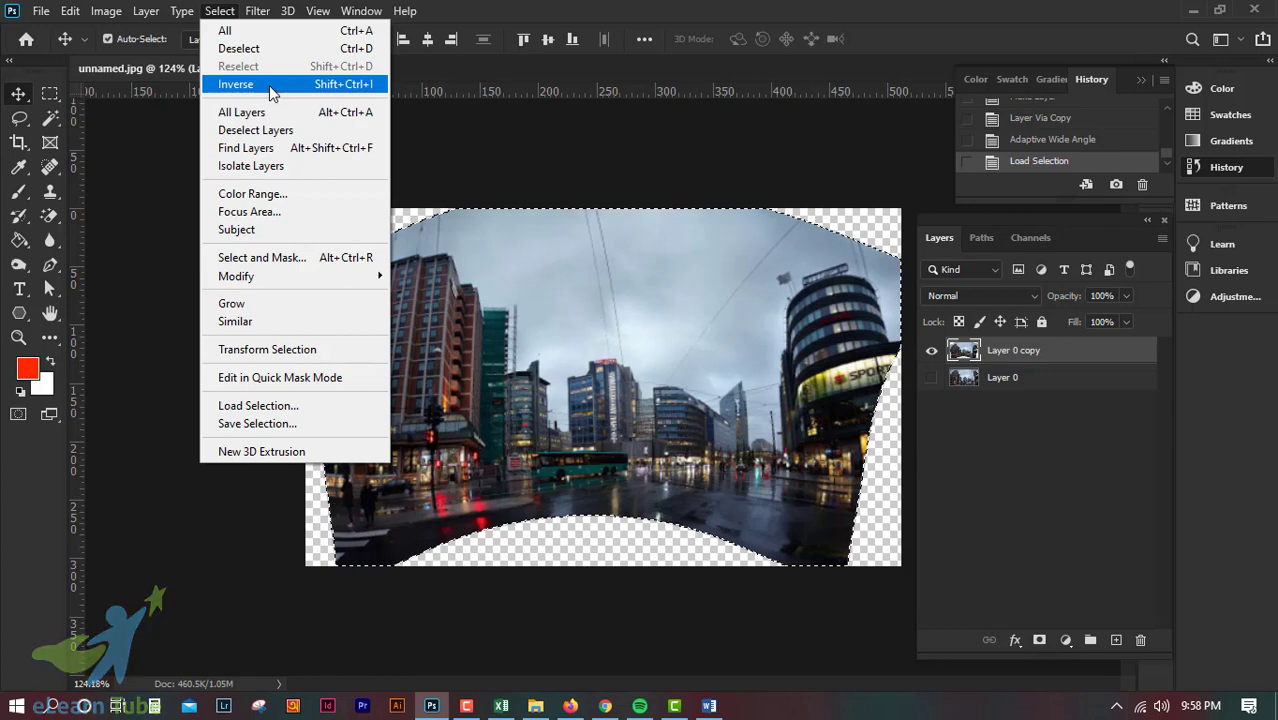
{"action": "left_click", "coordinate": [236, 84]}
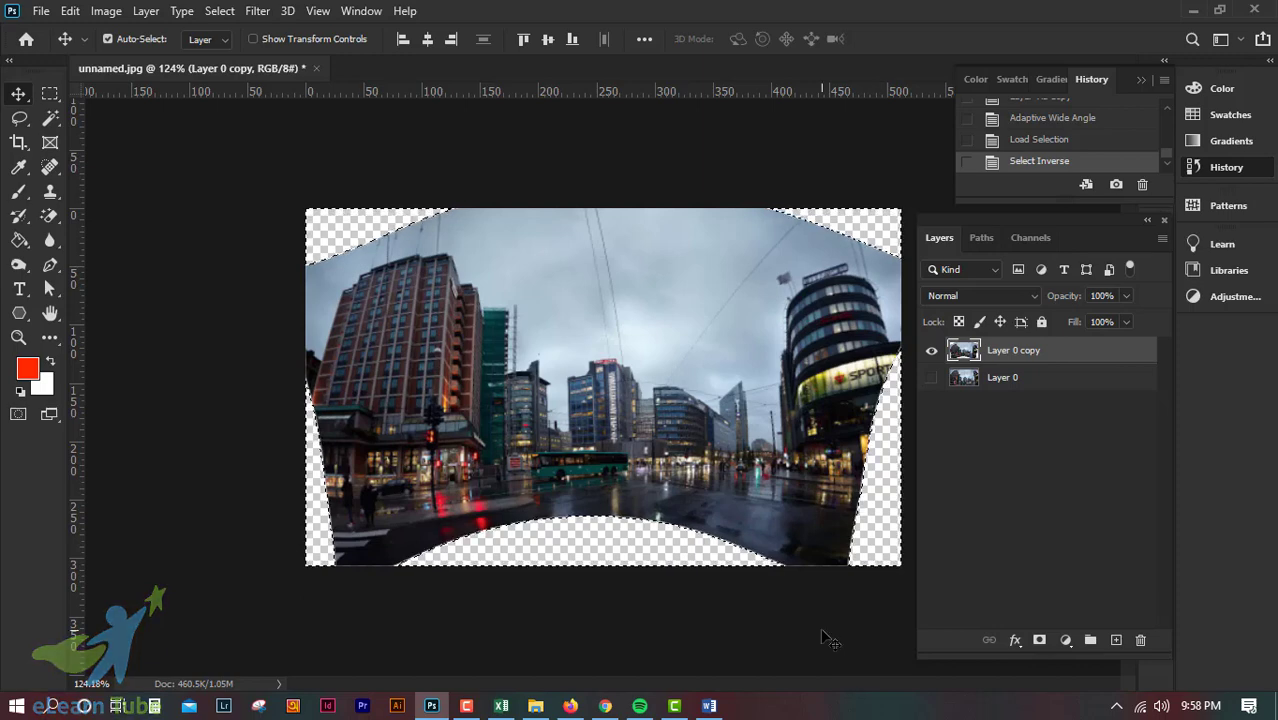
{"action": "left_click", "coordinate": [41, 11]}
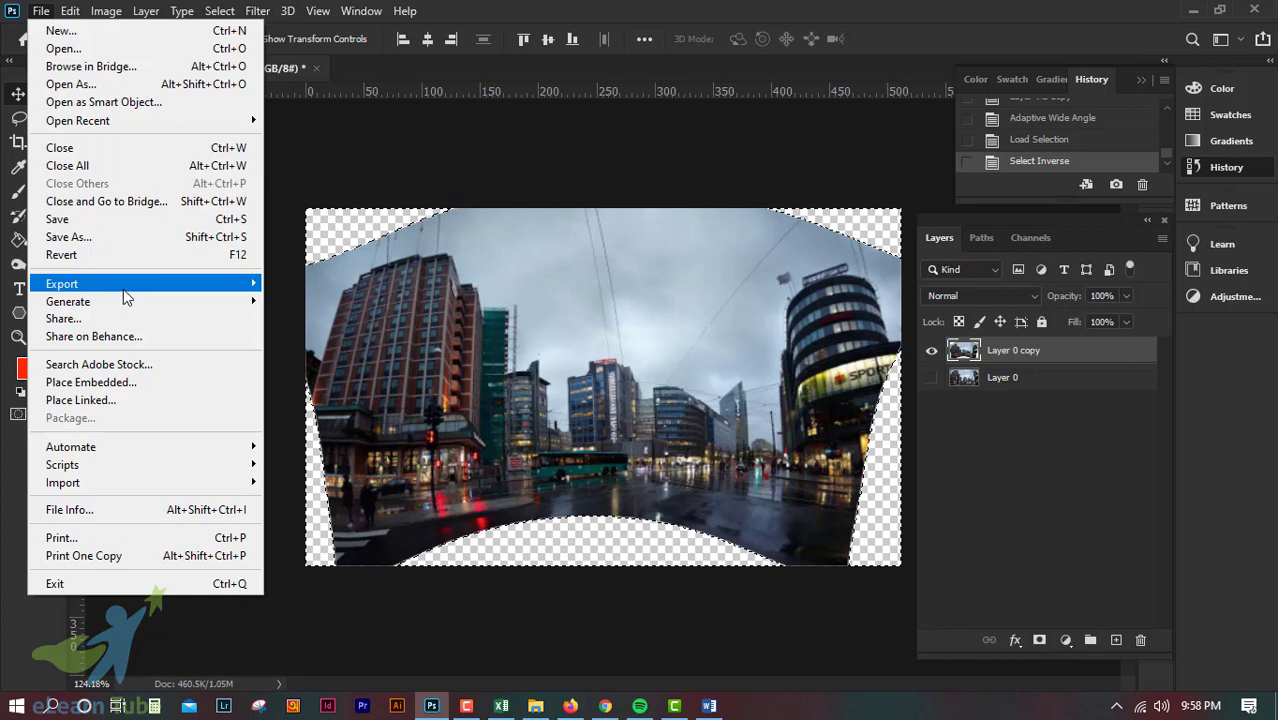
{"action": "mouse_move", "coordinate": [76, 12]}
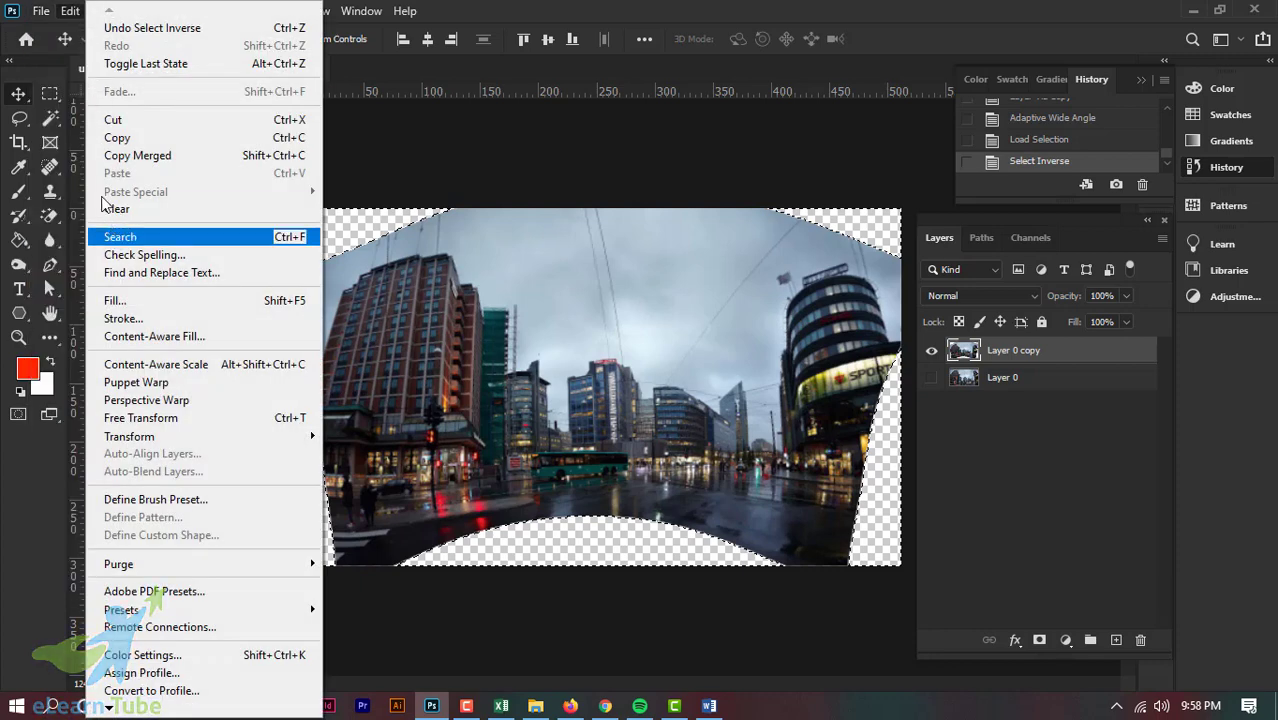
{"action": "left_click", "coordinate": [152, 302]}
{"action": "left_click", "coordinate": [781, 176]}
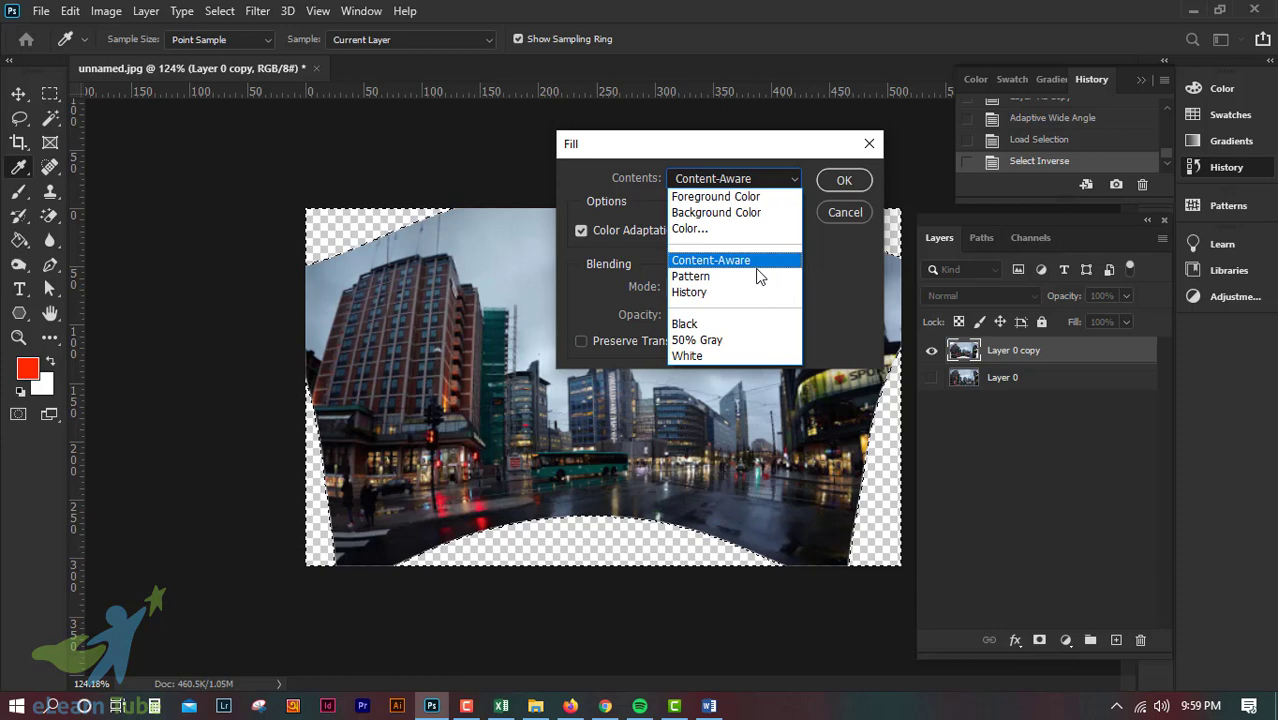
{"action": "left_click", "coordinate": [755, 260]}
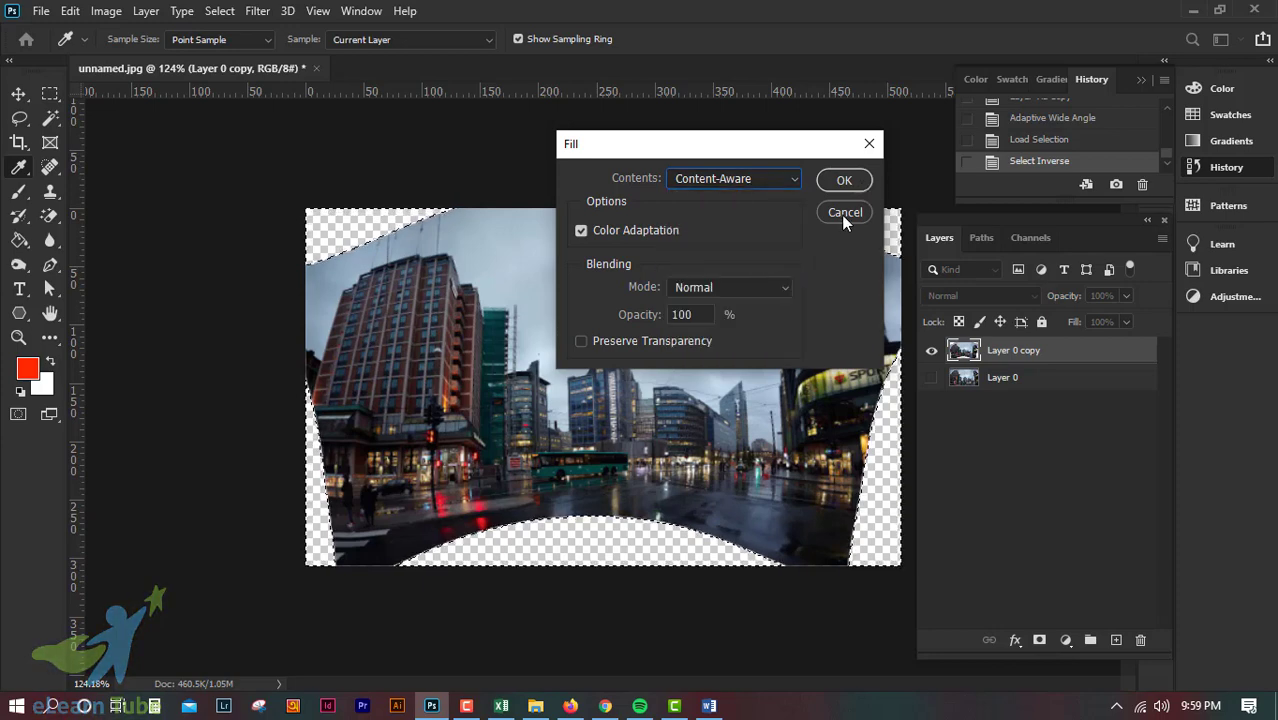
{"action": "left_click", "coordinate": [844, 212]}
{"action": "key", "text": "v"}
Preview a Content-Aware Fill of the selected empty edges at 83% magnification and close it without applying
{"action": "left_click", "coordinate": [70, 11]}
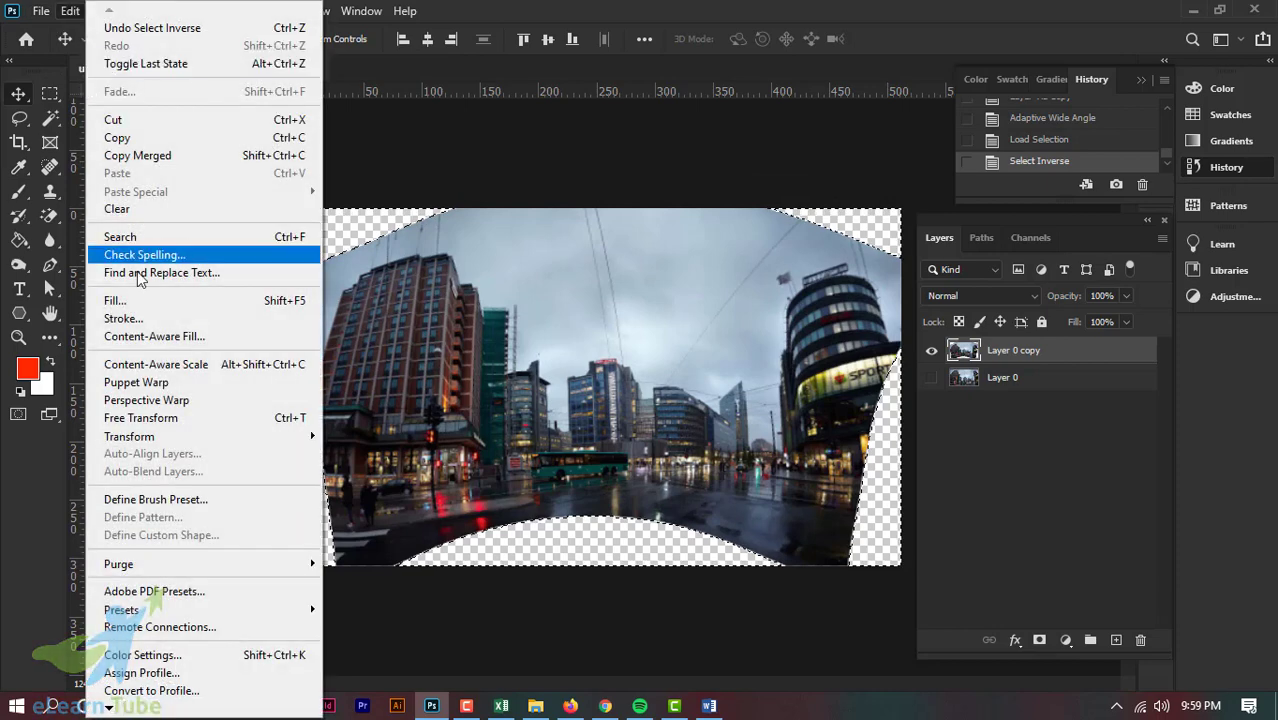
{"action": "left_click", "coordinate": [150, 336]}
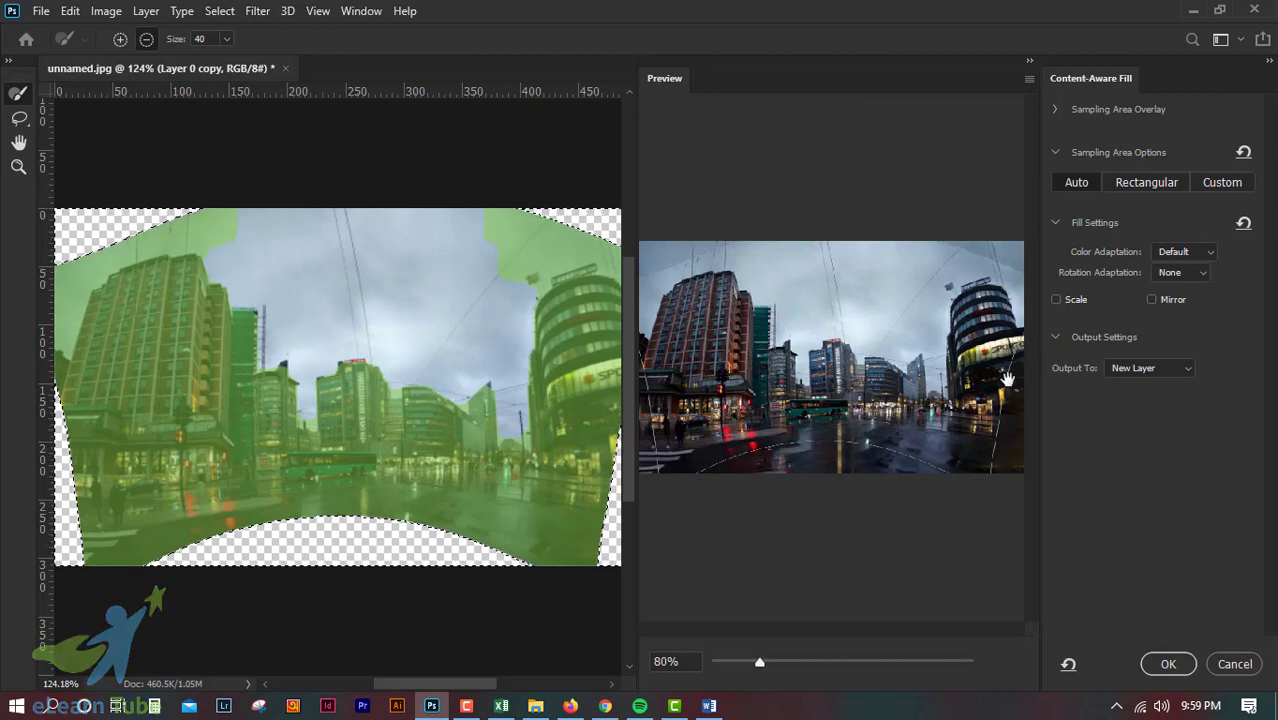
{"action": "mouse_move", "coordinate": [769, 667]}
{"action": "left_mouse_down"}
{"action": "mouse_move", "coordinate": [787, 665]}
{"action": "mouse_move", "coordinate": [763, 662]}
{"action": "left_mouse_up"}
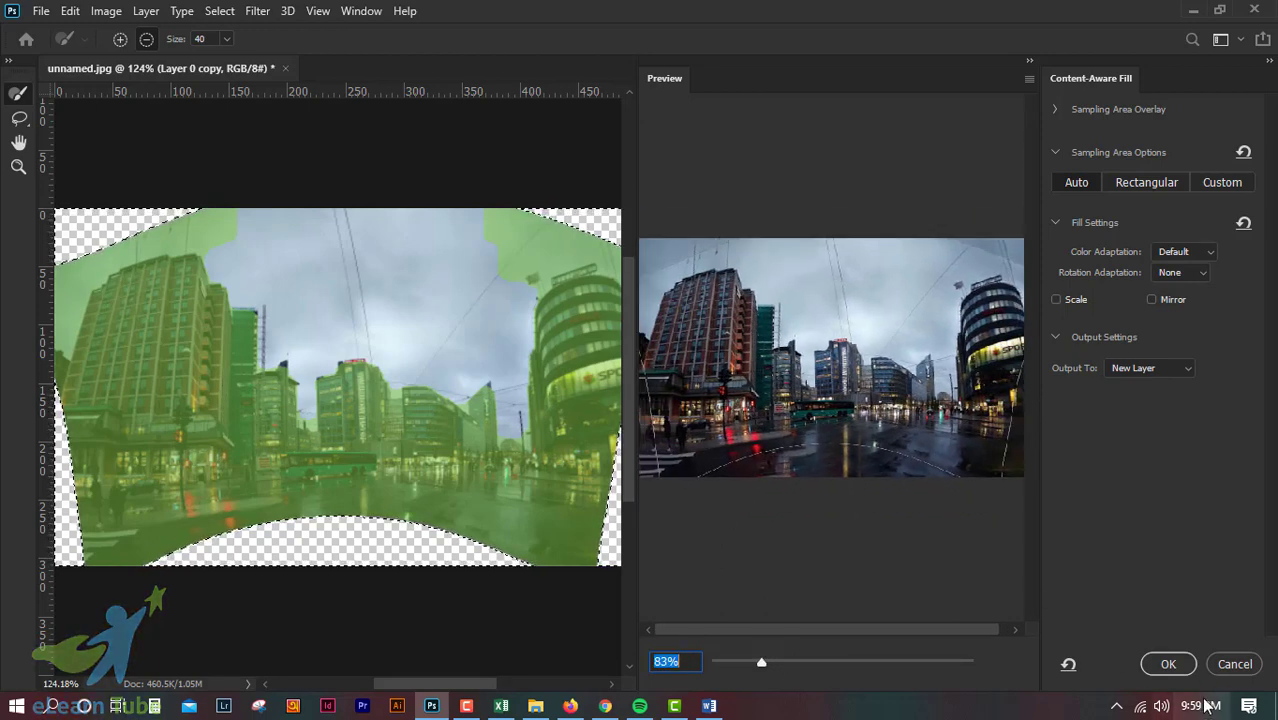
{"action": "left_click", "coordinate": [1230, 666]}
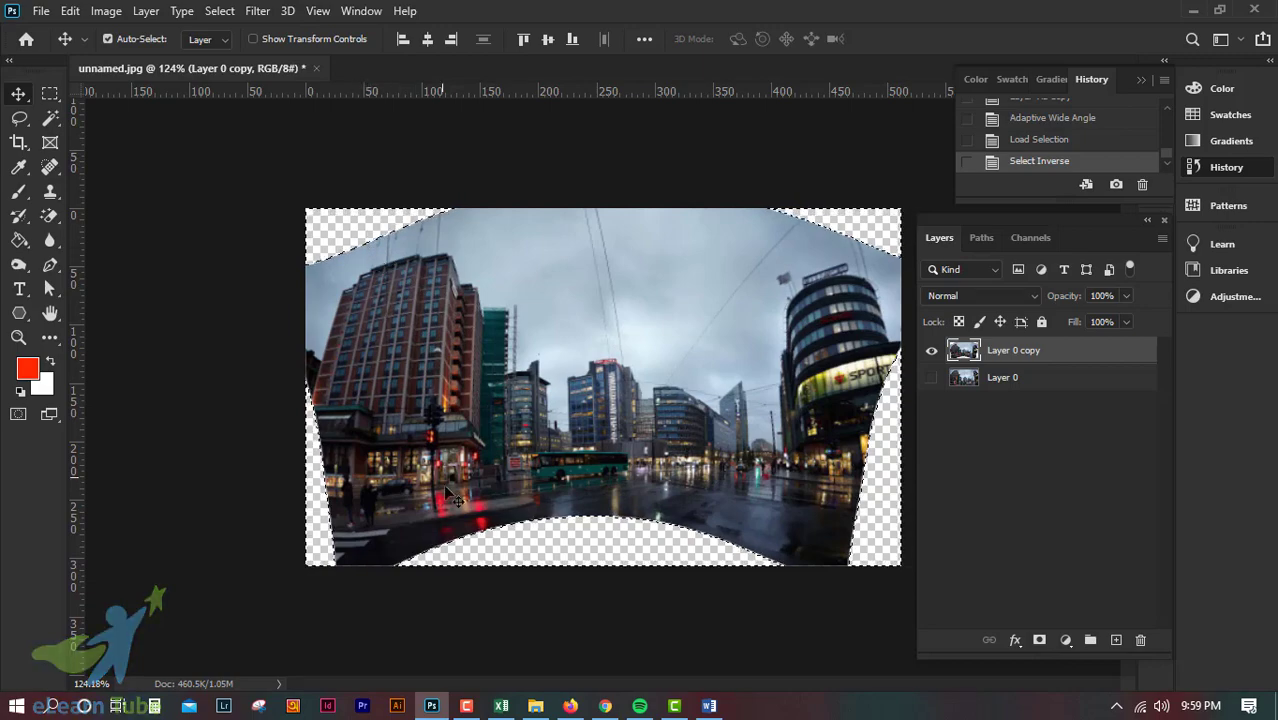
Expand the selection of the empty edges by 4 pixels, leaving the effect at canvas bounds off
{"action": "scroll", "coordinate": [557, 507], "scroll_direction": "up", "scroll_amount": 1}
{"action": "scroll", "coordinate": [549, 498], "scroll_direction": "up", "scroll_amount": 5}
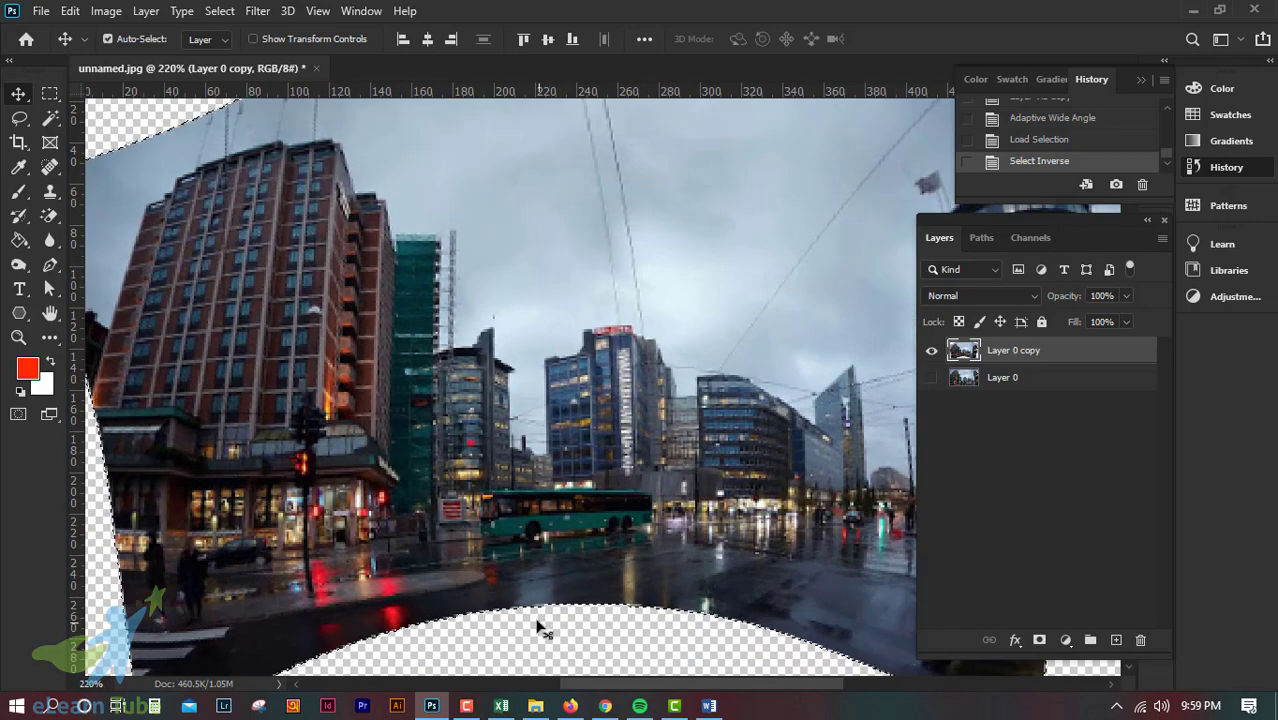
{"action": "scroll", "coordinate": [561, 612], "scroll_direction": "up", "scroll_amount": 8}
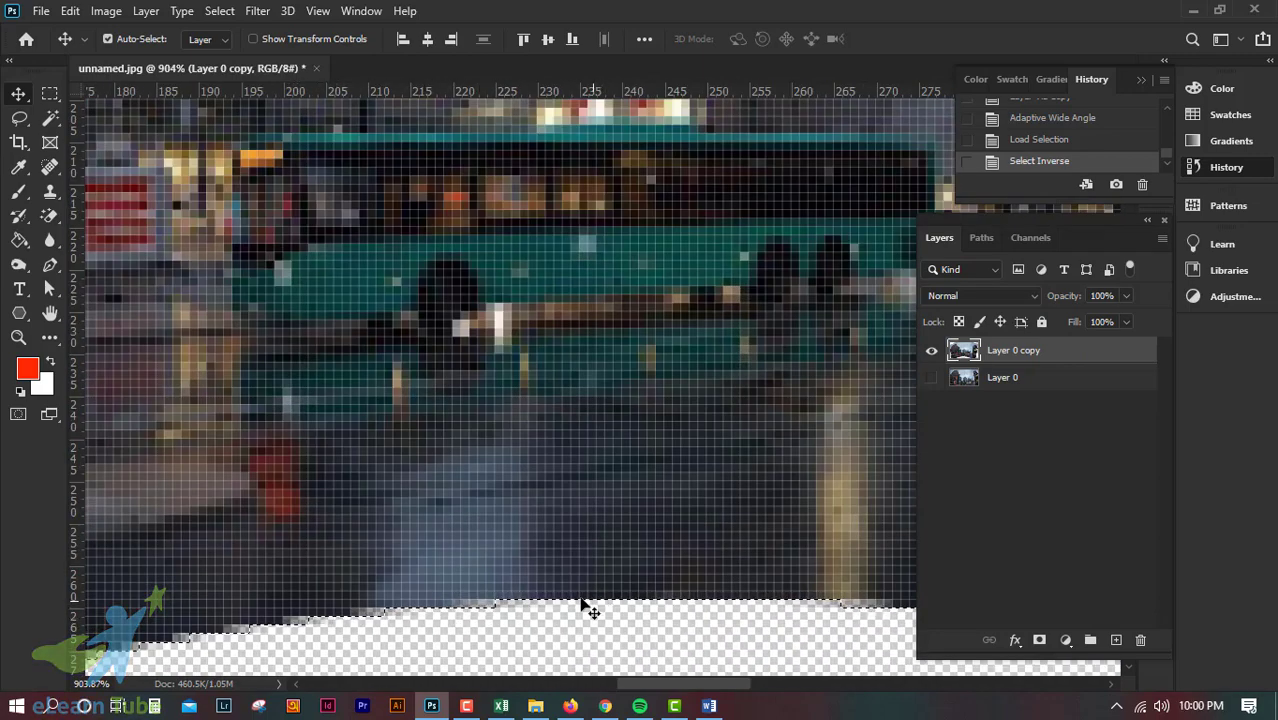
{"action": "scroll", "coordinate": [492, 600], "scroll_direction": "down", "scroll_amount": 10}
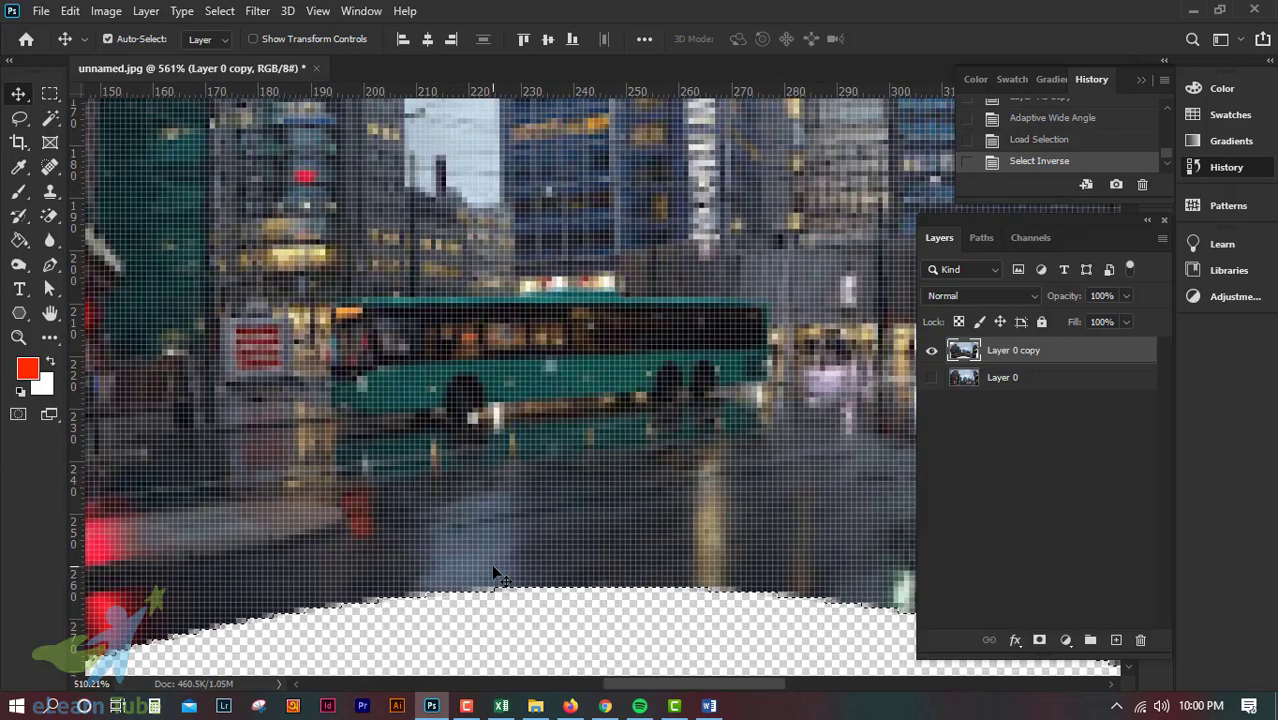
{"action": "scroll", "coordinate": [492, 572], "scroll_direction": "up", "scroll_amount": 1}
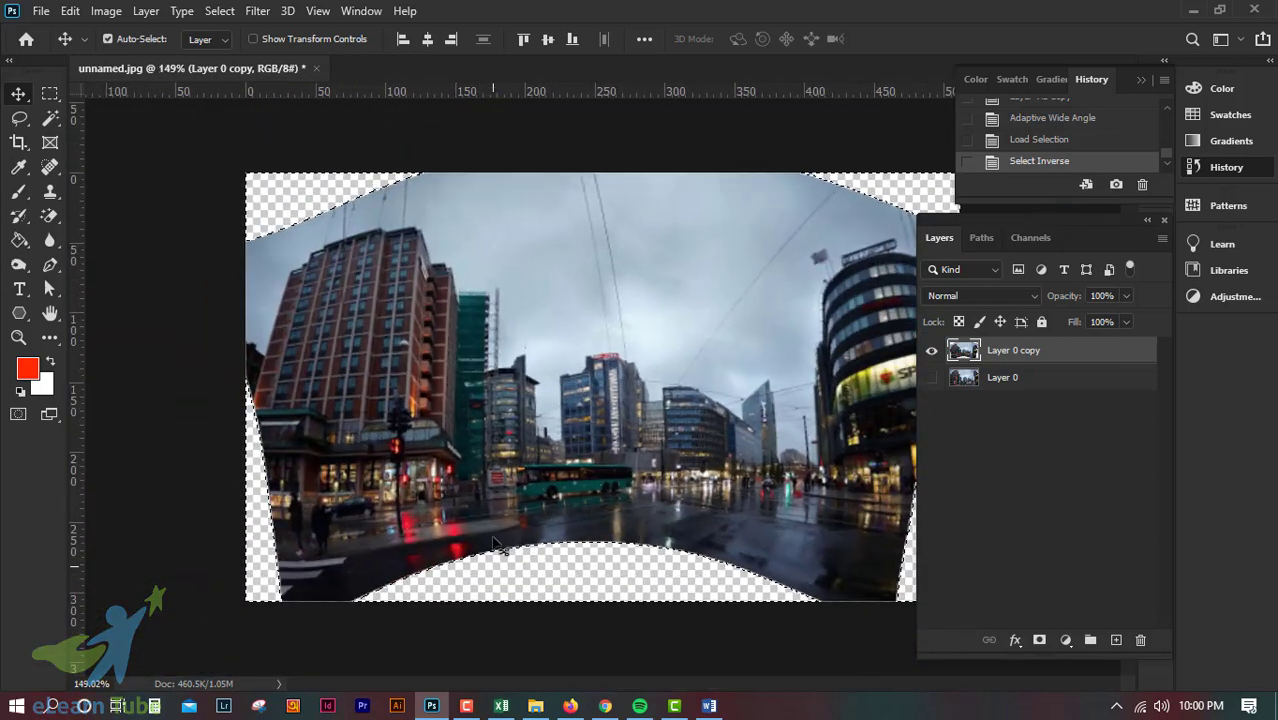
{"action": "left_click", "coordinate": [219, 11]}
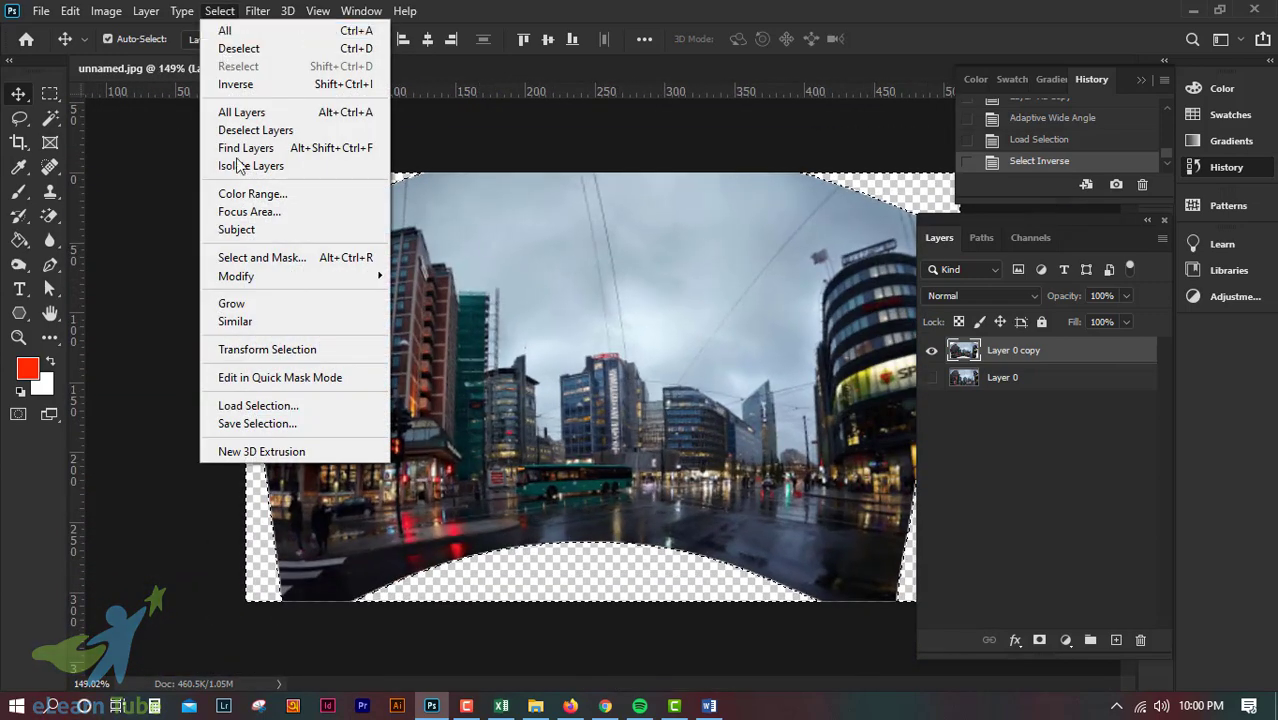
{"action": "mouse_move", "coordinate": [287, 283]}
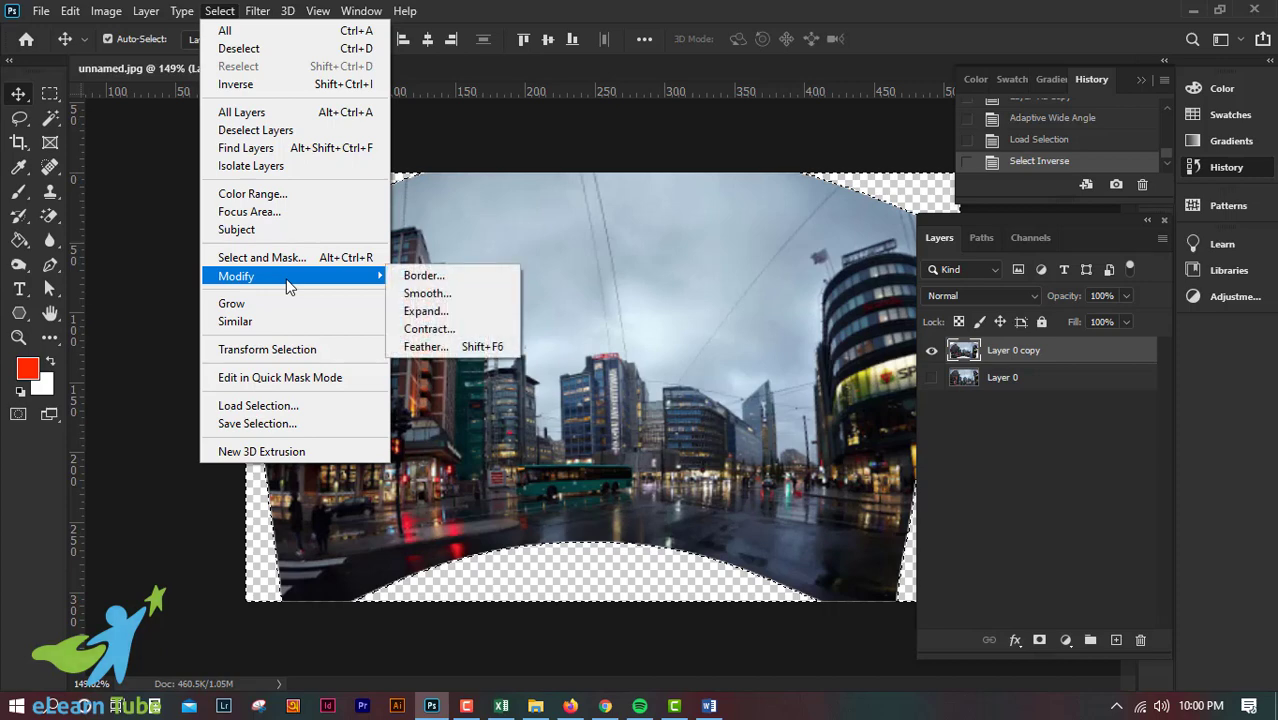
{"action": "left_click", "coordinate": [447, 312]}
{"action": "left_click_drag", "start_coordinate": [667, 184], "coordinate": [852, 170]}
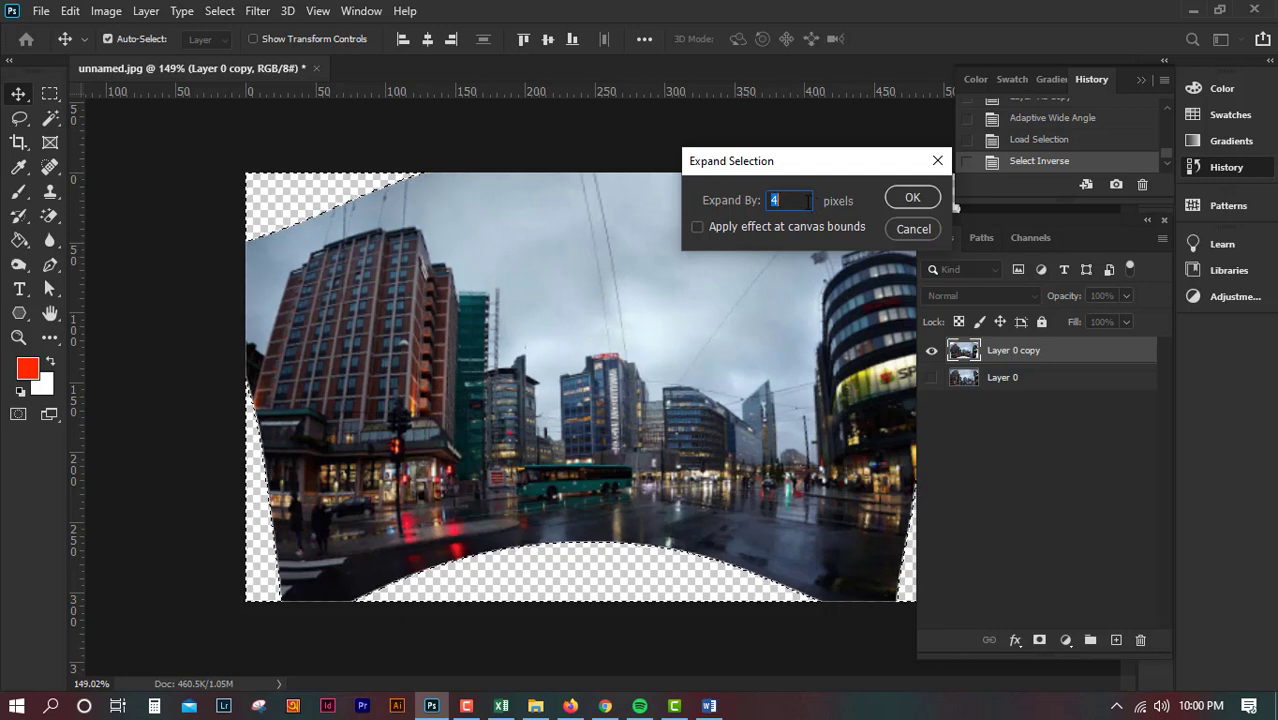
{"action": "left_click", "coordinate": [796, 201]}
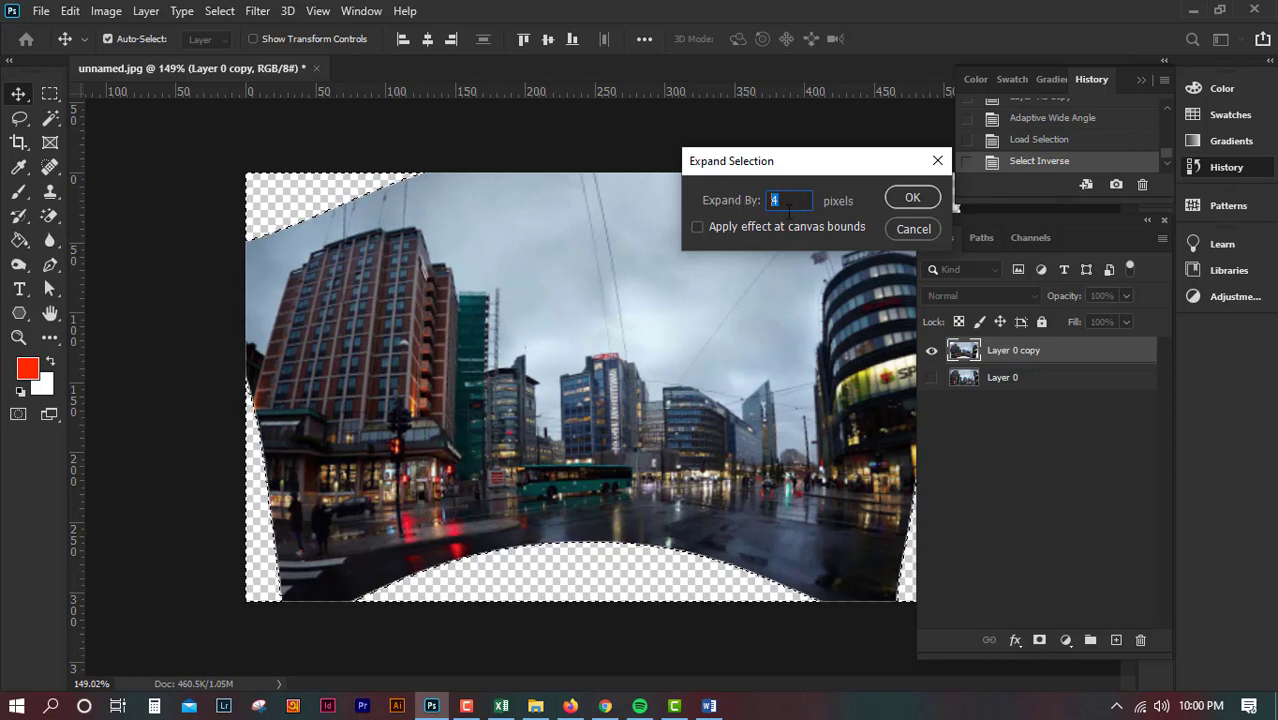
{"action": "left_click", "coordinate": [696, 227]}
{"action": "left_click", "coordinate": [696, 227]}
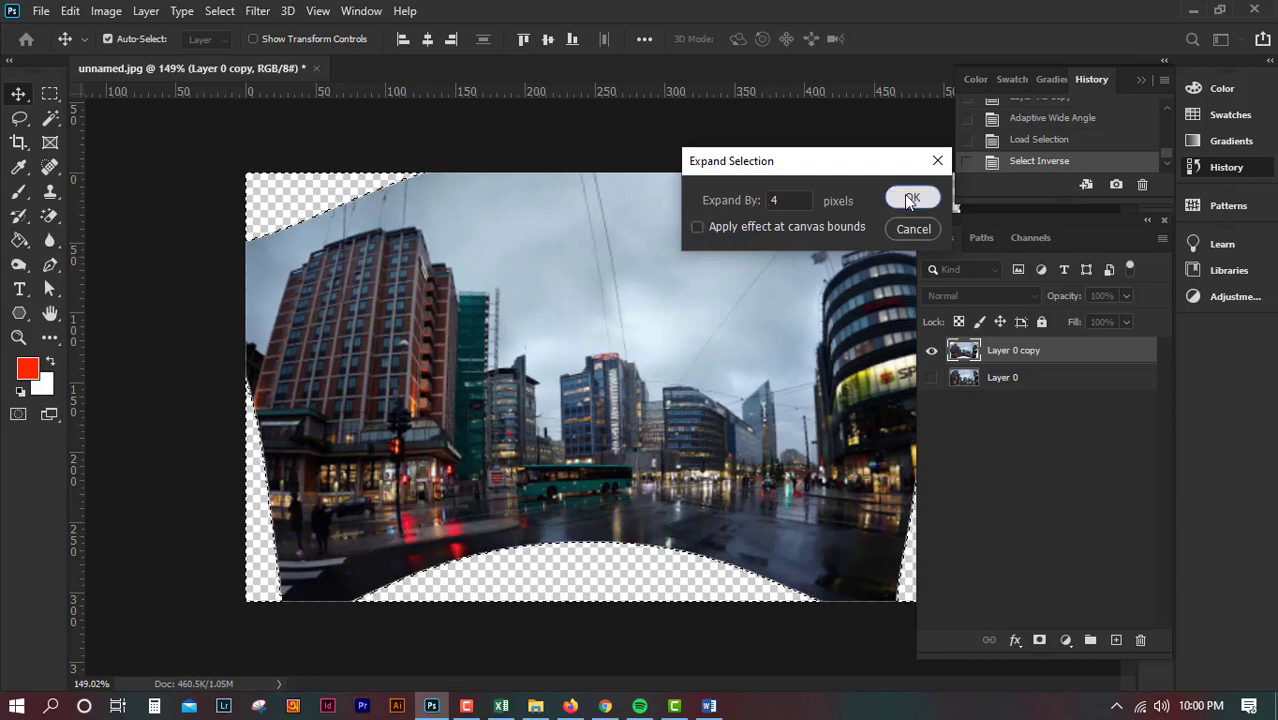
{"action": "left_click", "coordinate": [910, 199]}
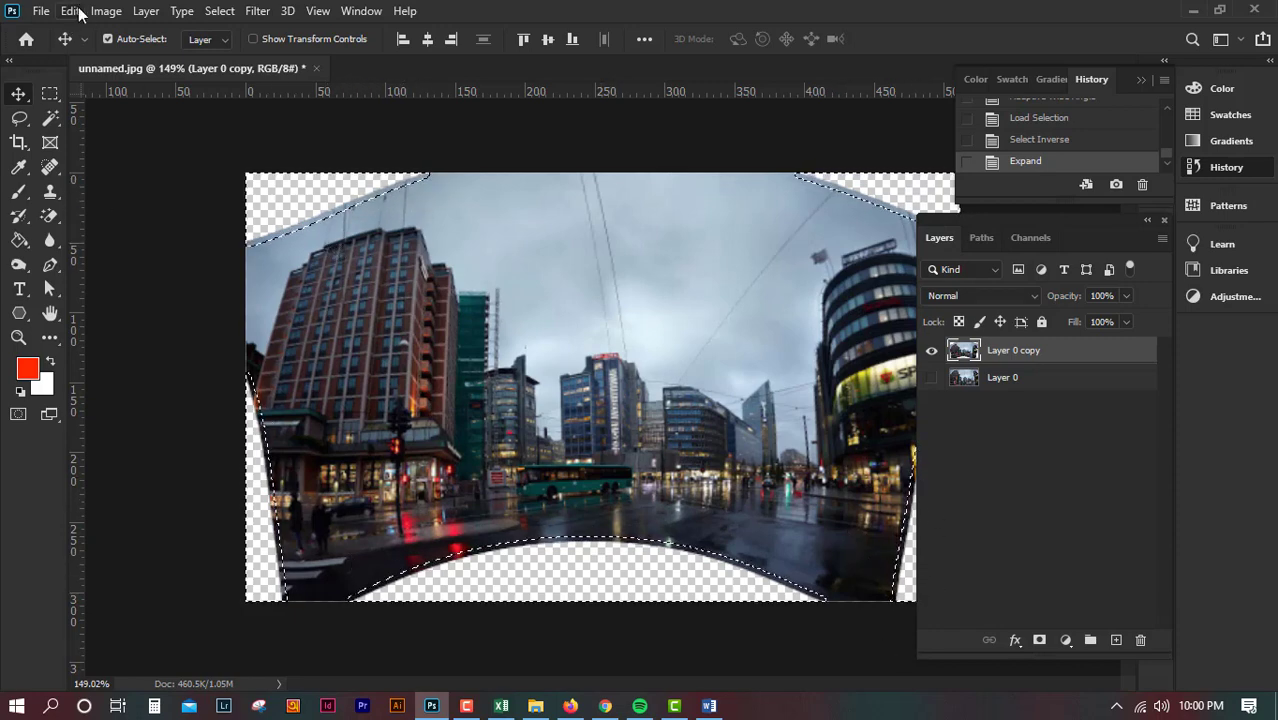
Fill the expanded edge selection with Content-Aware Fill output to a new layer, checking the preview at 136%, and deselect
{"action": "left_click", "coordinate": [41, 10]}
{"action": "mouse_move", "coordinate": [70, 10]}
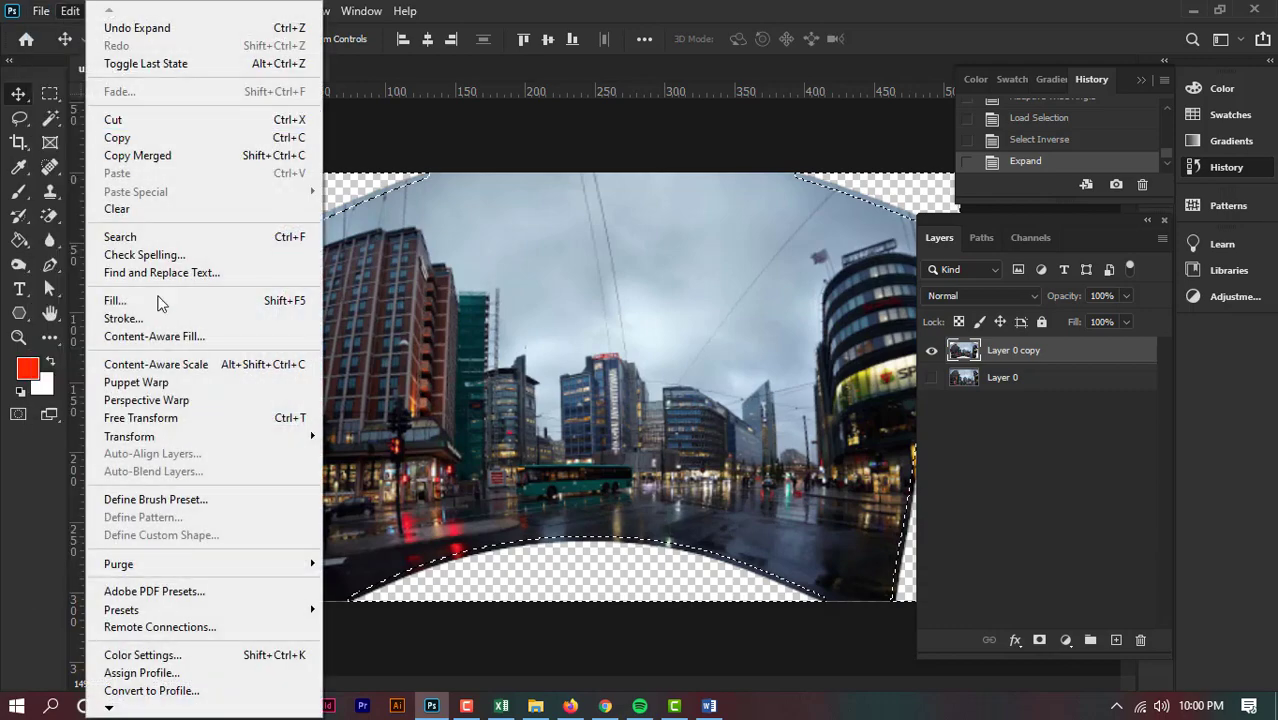
{"action": "left_click", "coordinate": [172, 338]}
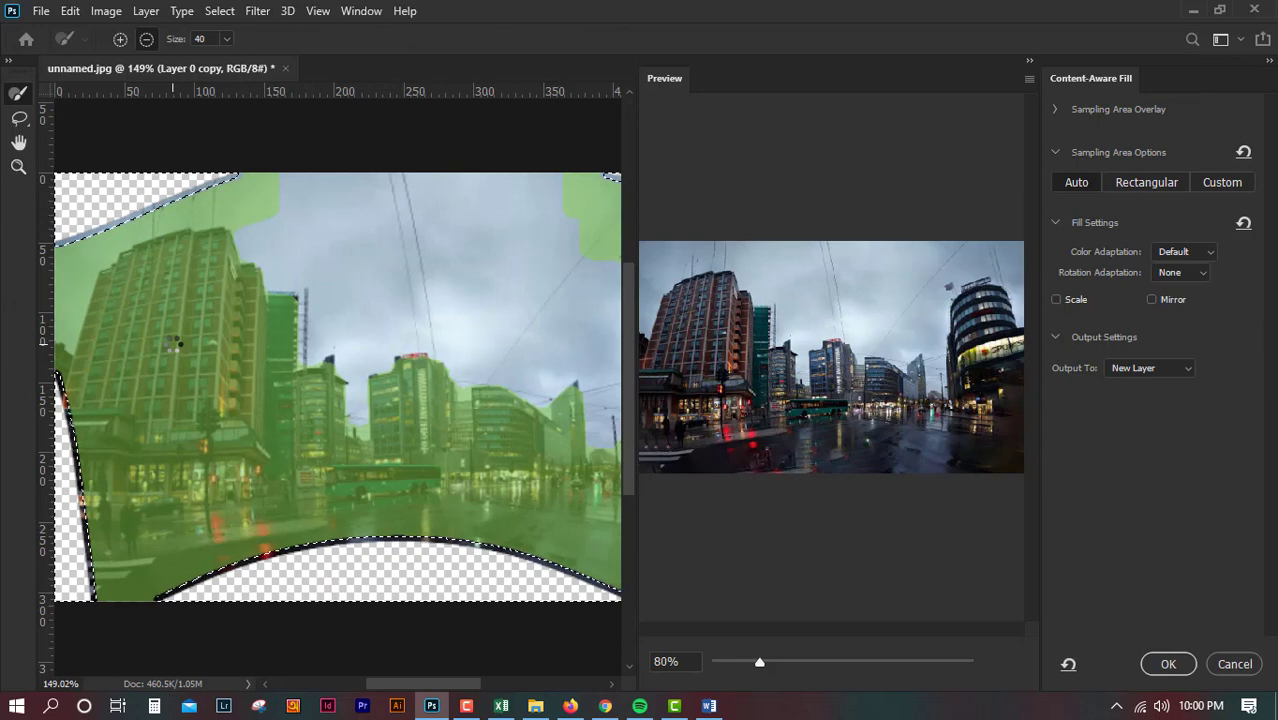
{"action": "left_click_drag", "start_coordinate": [760, 663], "coordinate": [799, 663]}
{"action": "left_click_drag", "start_coordinate": [846, 352], "coordinate": [700, 338]}
{"action": "left_click_drag", "start_coordinate": [1015, 328], "coordinate": [962, 320]}
{"action": "left_click_drag", "start_coordinate": [776, 479], "coordinate": [940, 446]}
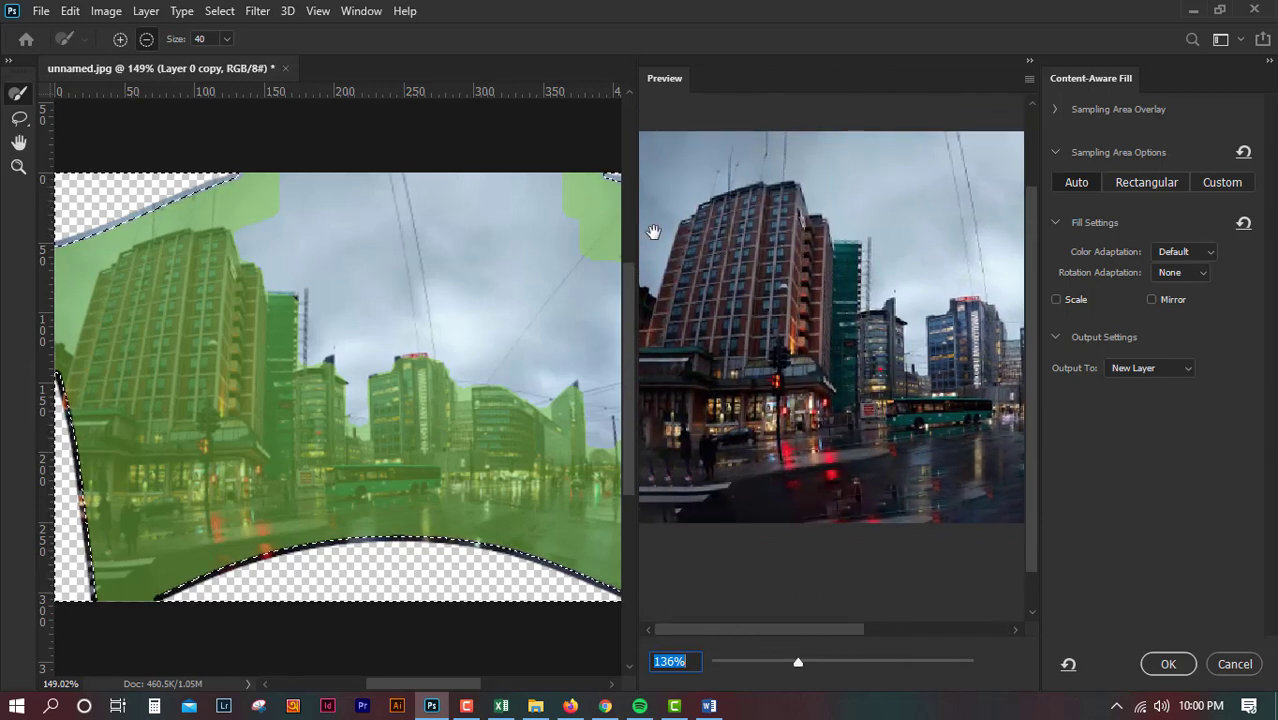
{"action": "left_click_drag", "start_coordinate": [826, 315], "coordinate": [730, 285]}
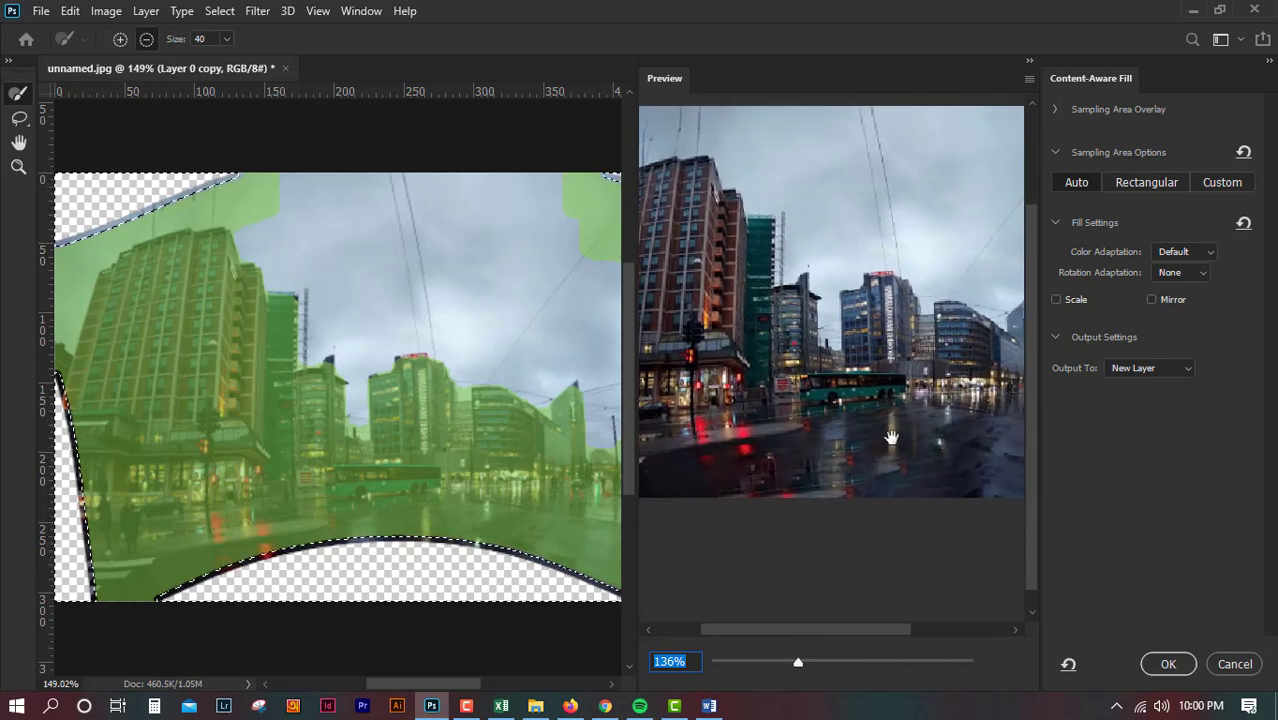
{"action": "left_click", "coordinate": [1168, 664]}
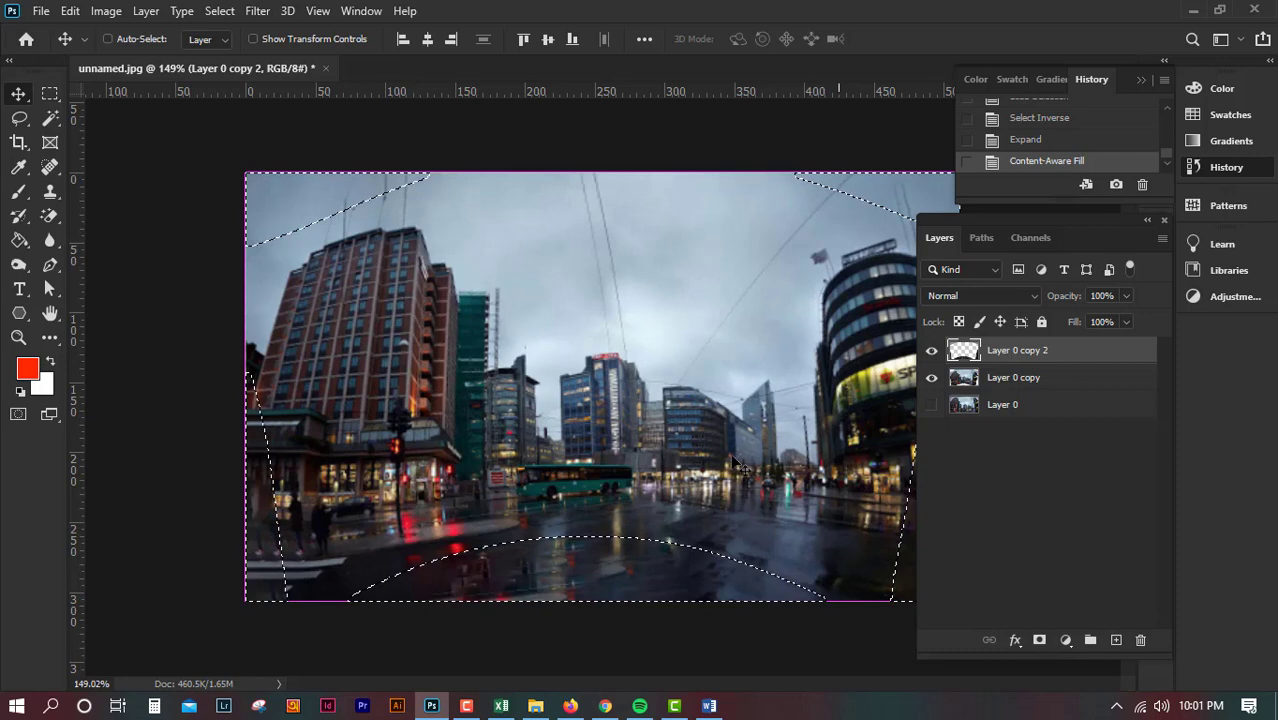
{"action": "left_click", "coordinate": [222, 11]}
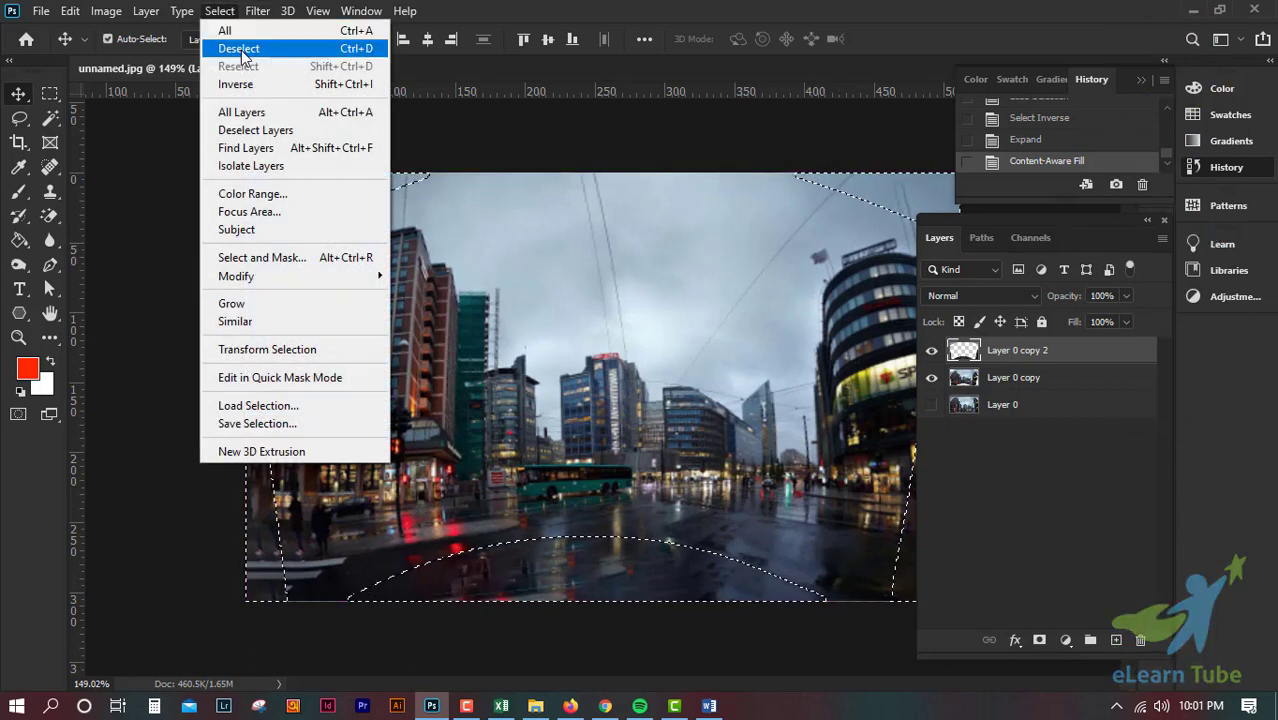
{"action": "left_click", "coordinate": [232, 48]}
Compare the repaired photo with the original at 100% by showing Layer 0, moving it to the top and back to the bottom
{"action": "key", "text": "ctrl"}
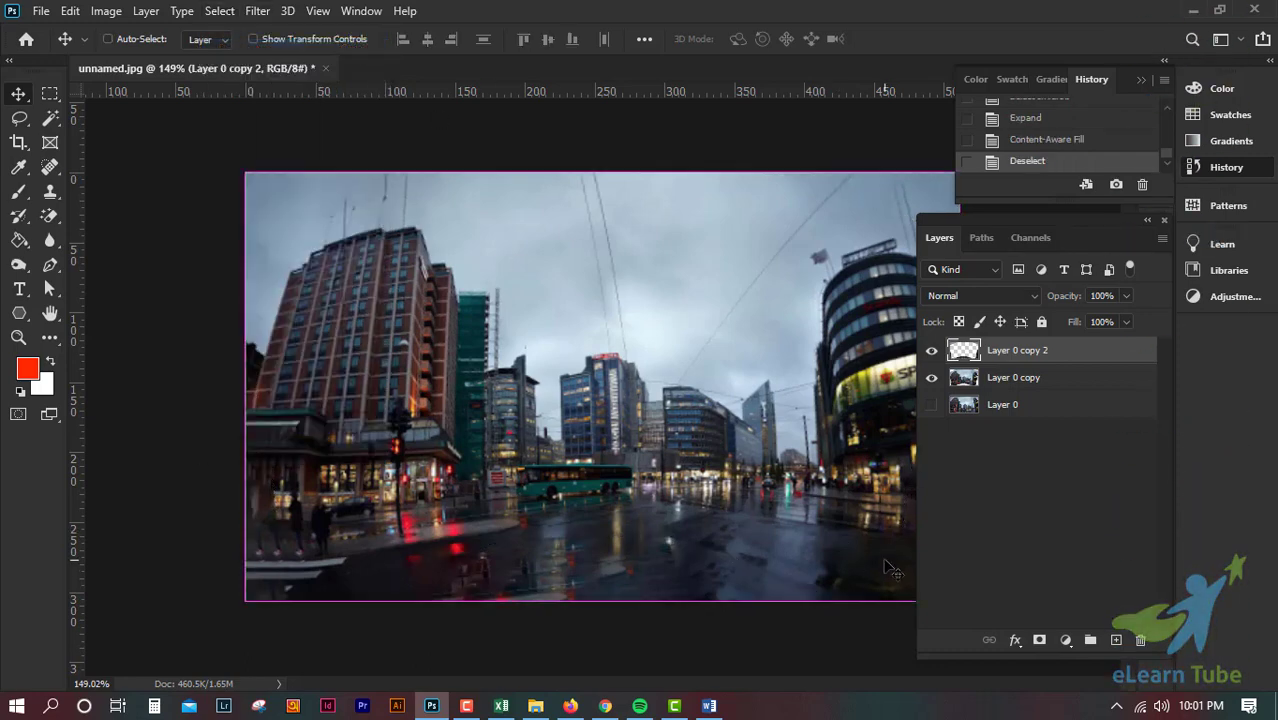
{"action": "key", "text": "ctrl+1"}
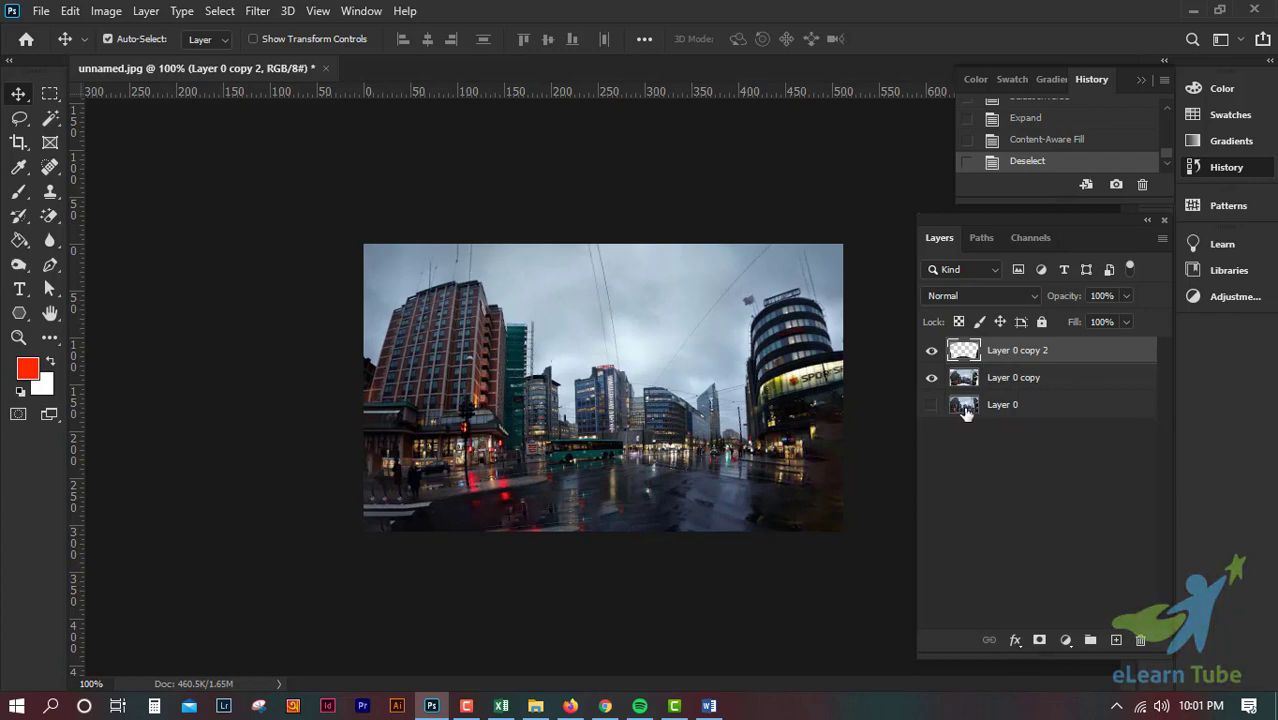
{"action": "left_click_drag", "start_coordinate": [1003, 413], "coordinate": [1036, 416]}
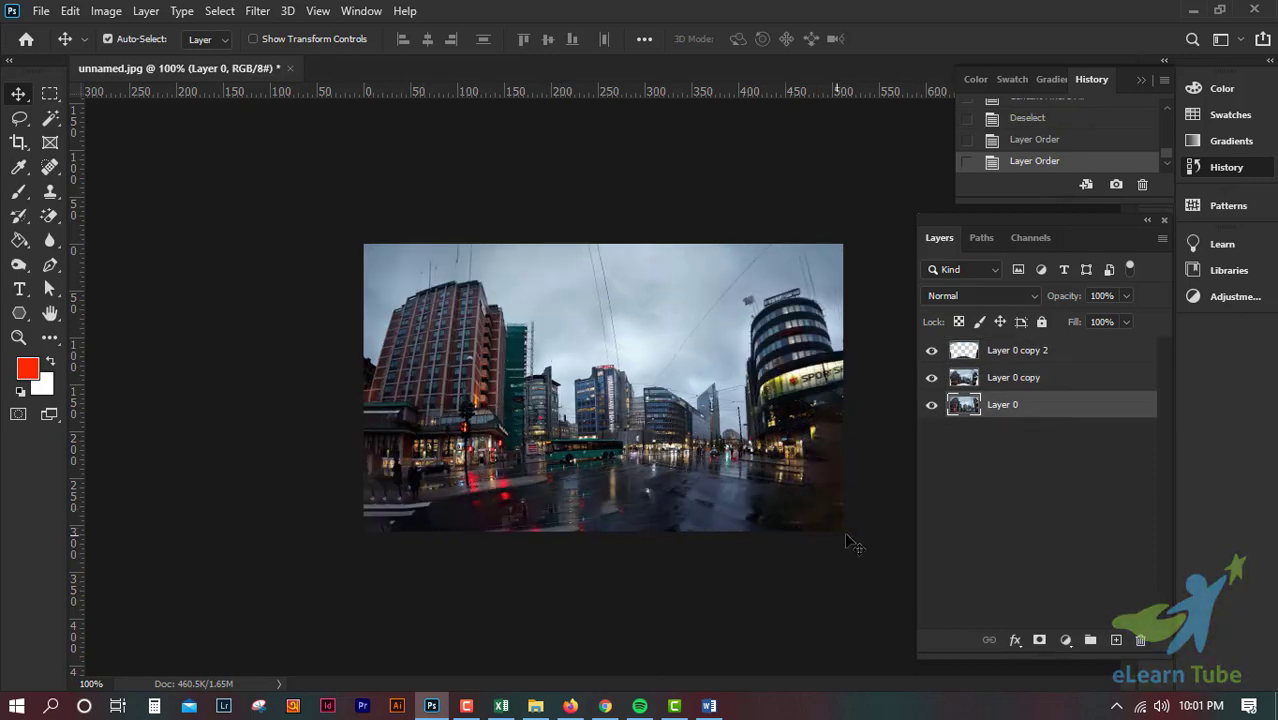
Move the Layers panel clear of the photo and examine the filled edges and corners up close
{"action": "key", "text": "z"}
{"action": "scroll", "coordinate": [888, 516], "scroll_direction": "up", "scroll_amount": 4}
{"action": "scroll", "coordinate": [890, 536], "scroll_direction": "down", "scroll_amount": 2}
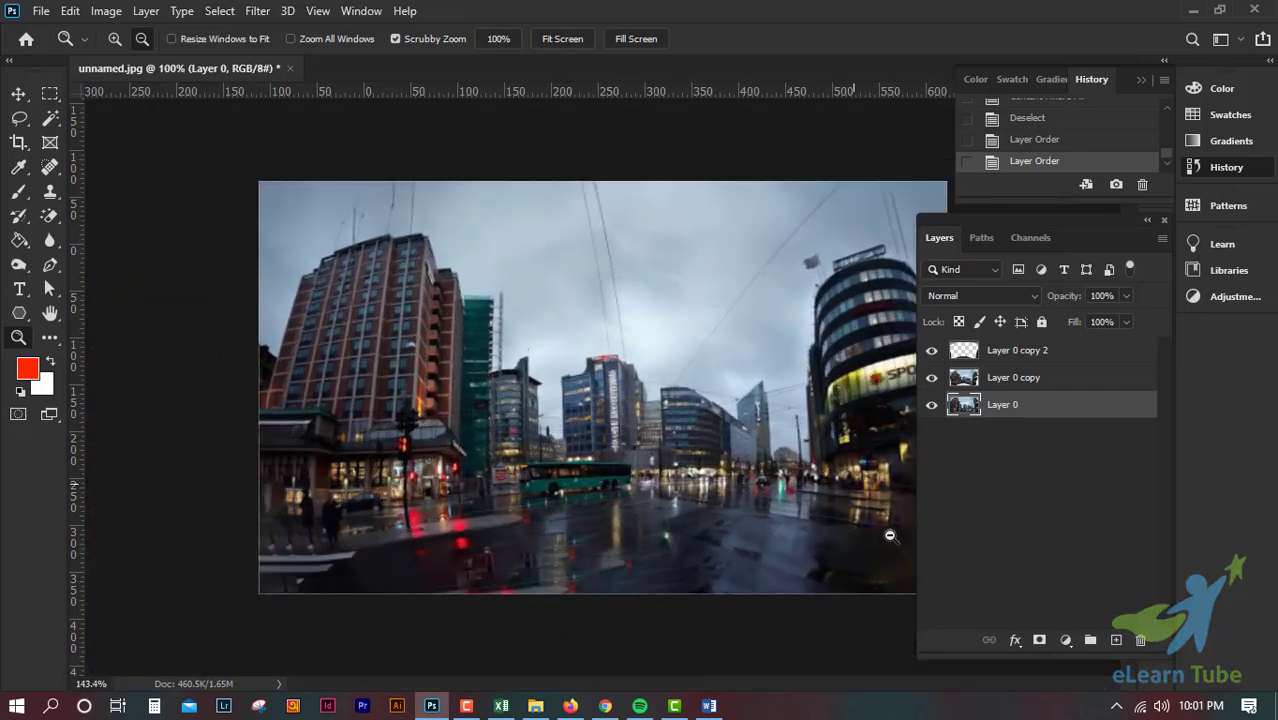
{"action": "key", "text": "v"}
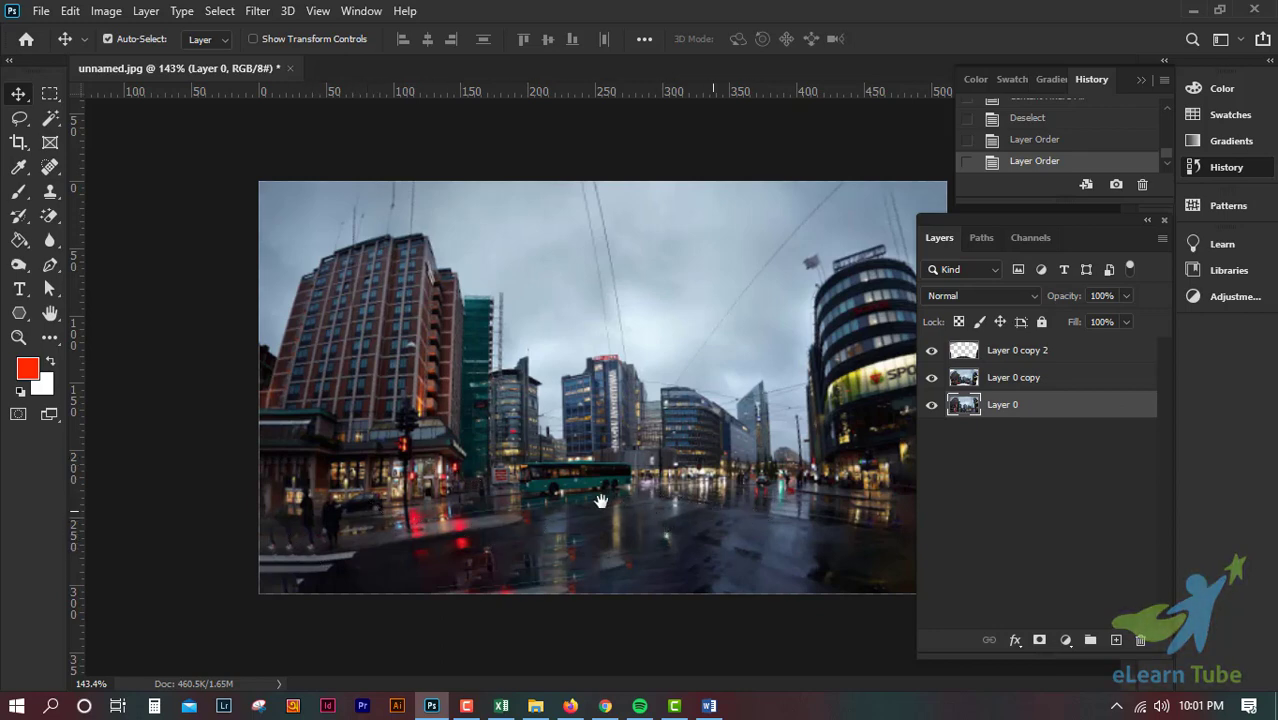
{"action": "left_click_drag", "start_coordinate": [969, 222], "coordinate": [1098, 253]}
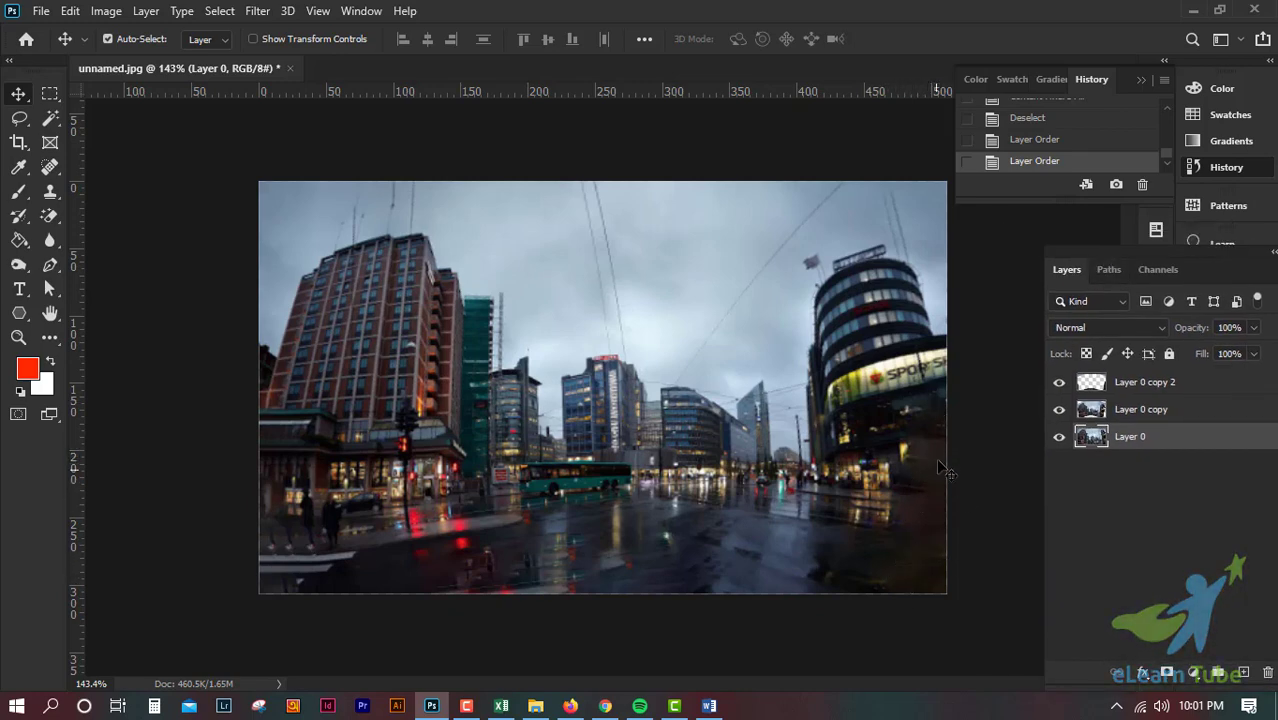
{"action": "scroll", "coordinate": [950, 508], "scroll_direction": "up", "scroll_amount": 2}
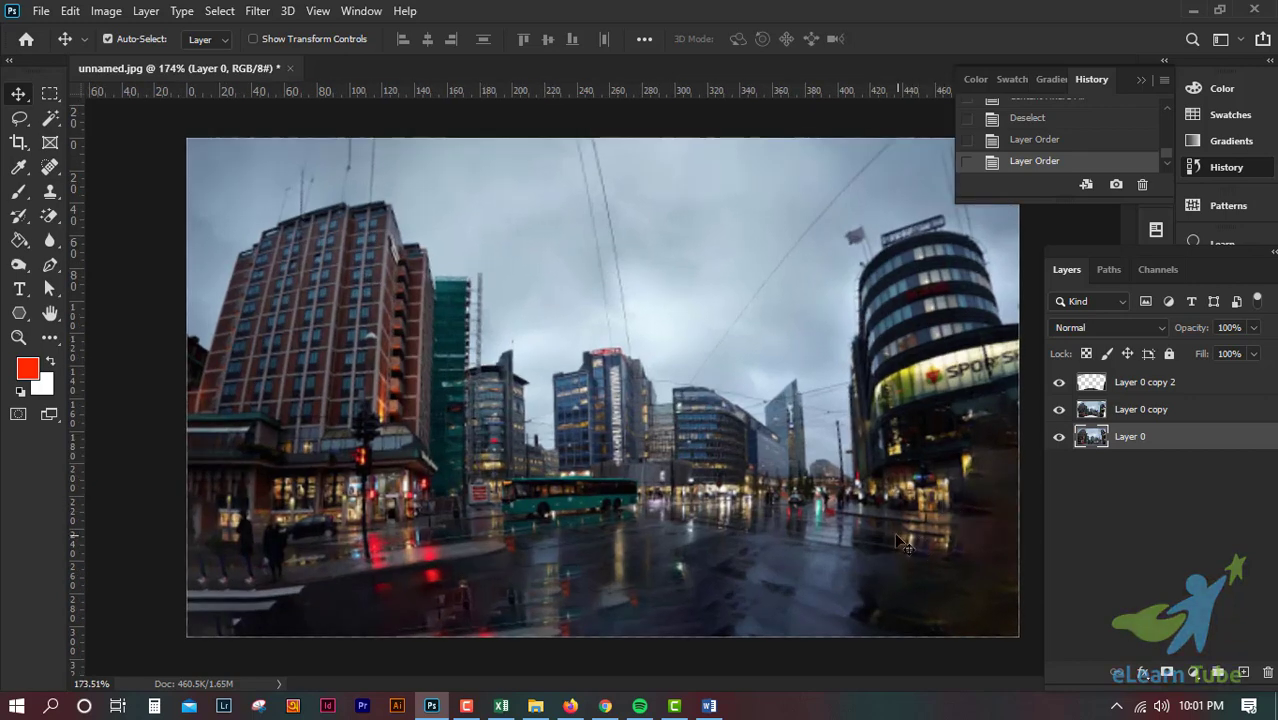
{"action": "scroll", "coordinate": [945, 550], "scroll_direction": "down", "scroll_amount": 1}
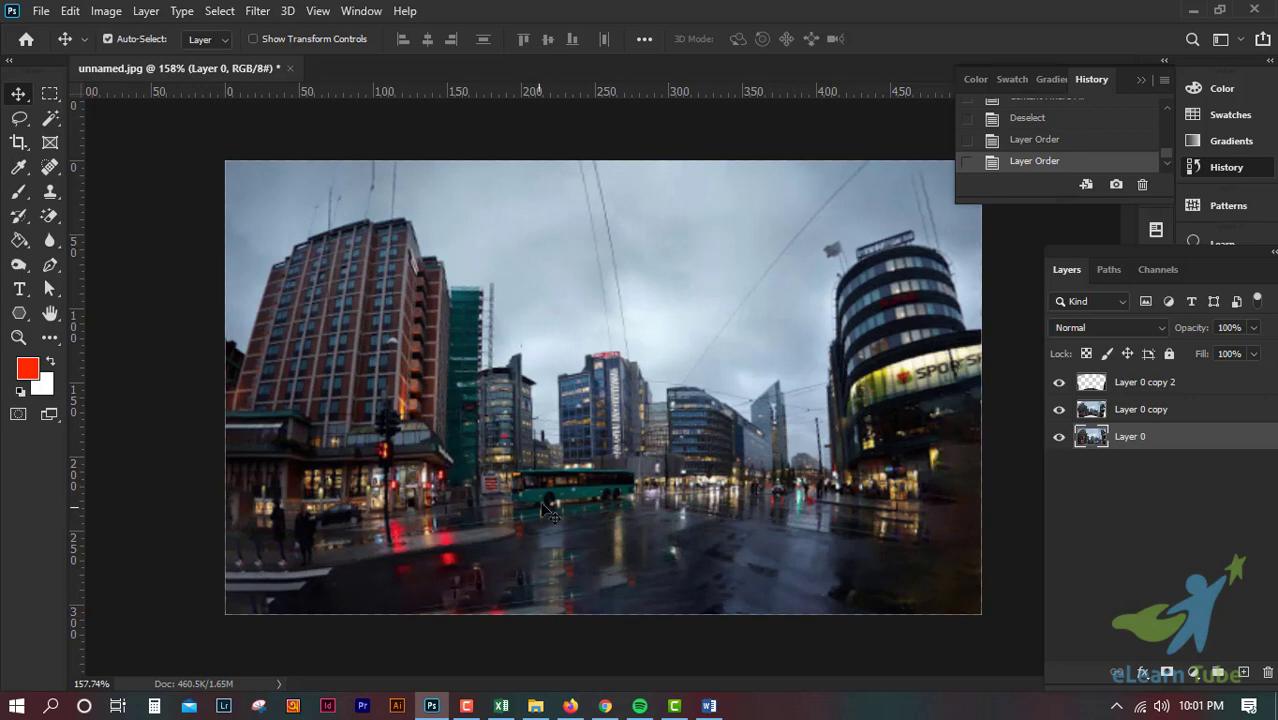
Return the photo's history to the Expand state before the Content-Aware Fill, and deselect the empty edges
{"action": "key", "text": "ctrl+1"}
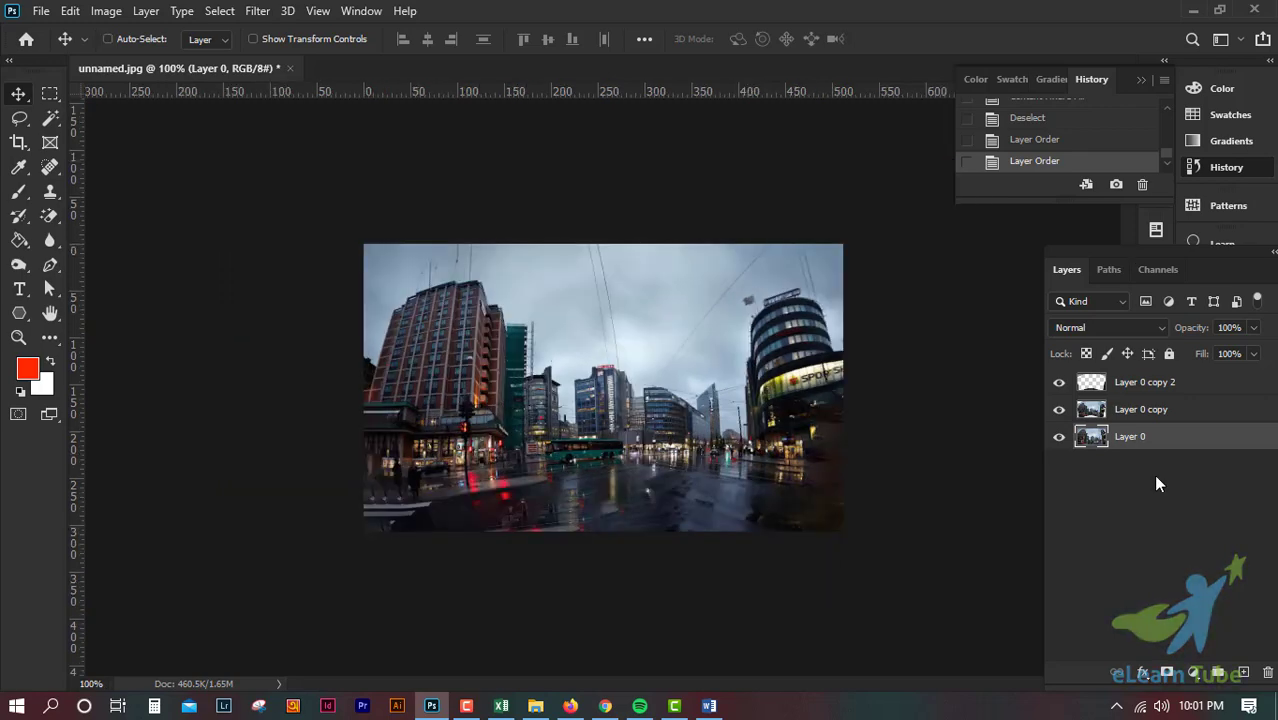
{"action": "key", "text": "ctrl+0"}
{"action": "key", "text": "ctrl+1"}
{"action": "left_click", "coordinate": [1131, 414]}
{"action": "scroll", "coordinate": [1075, 150], "scroll_direction": "up", "scroll_amount": 2}
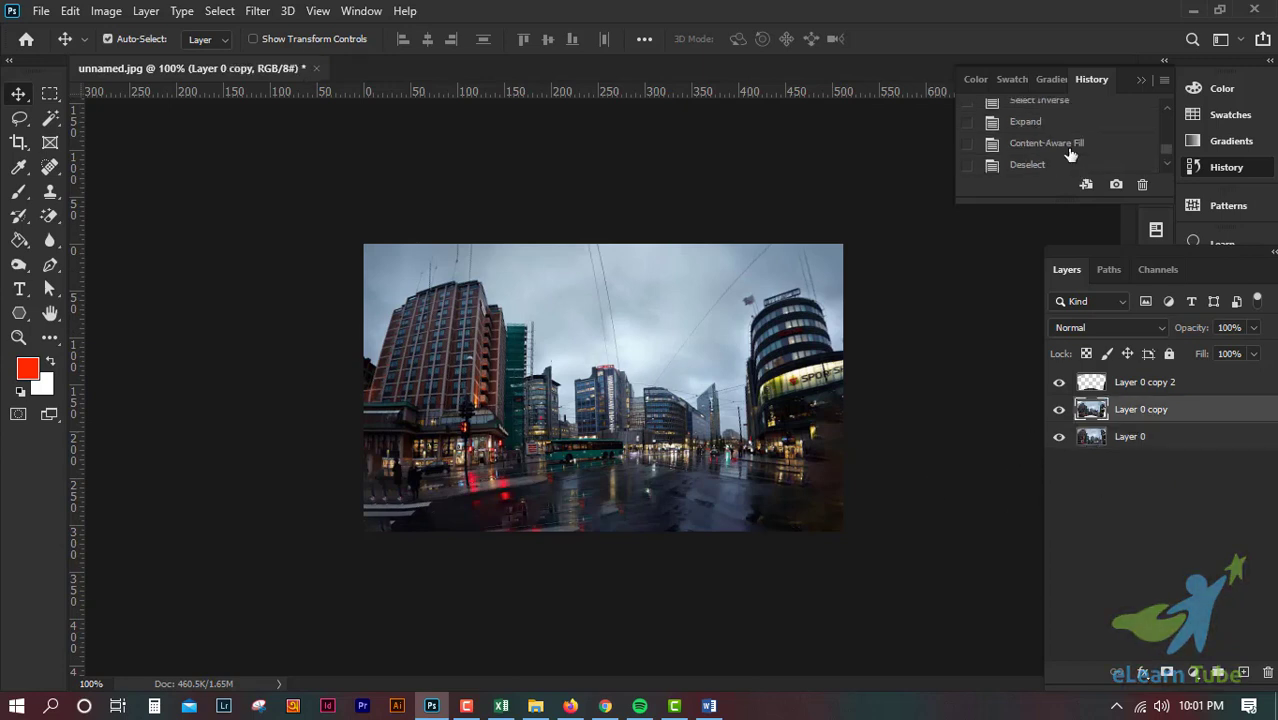
{"action": "left_click", "coordinate": [1070, 145]}
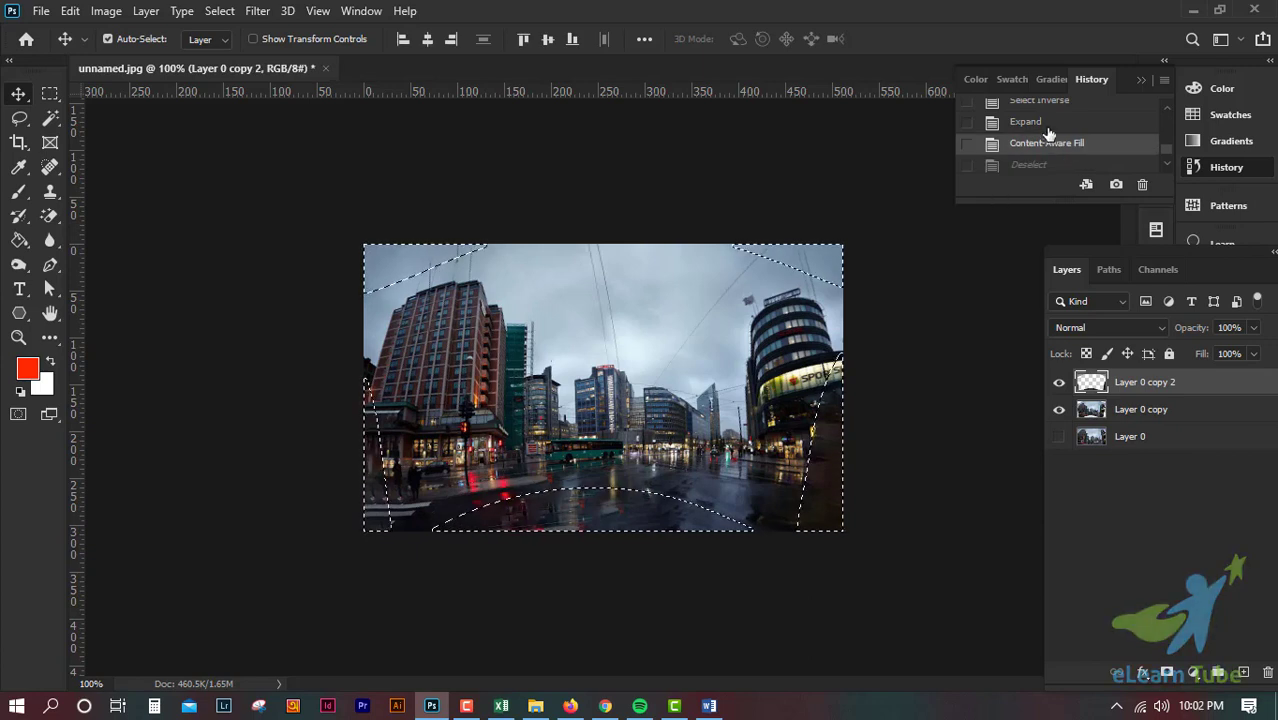
{"action": "left_click", "coordinate": [1048, 128]}
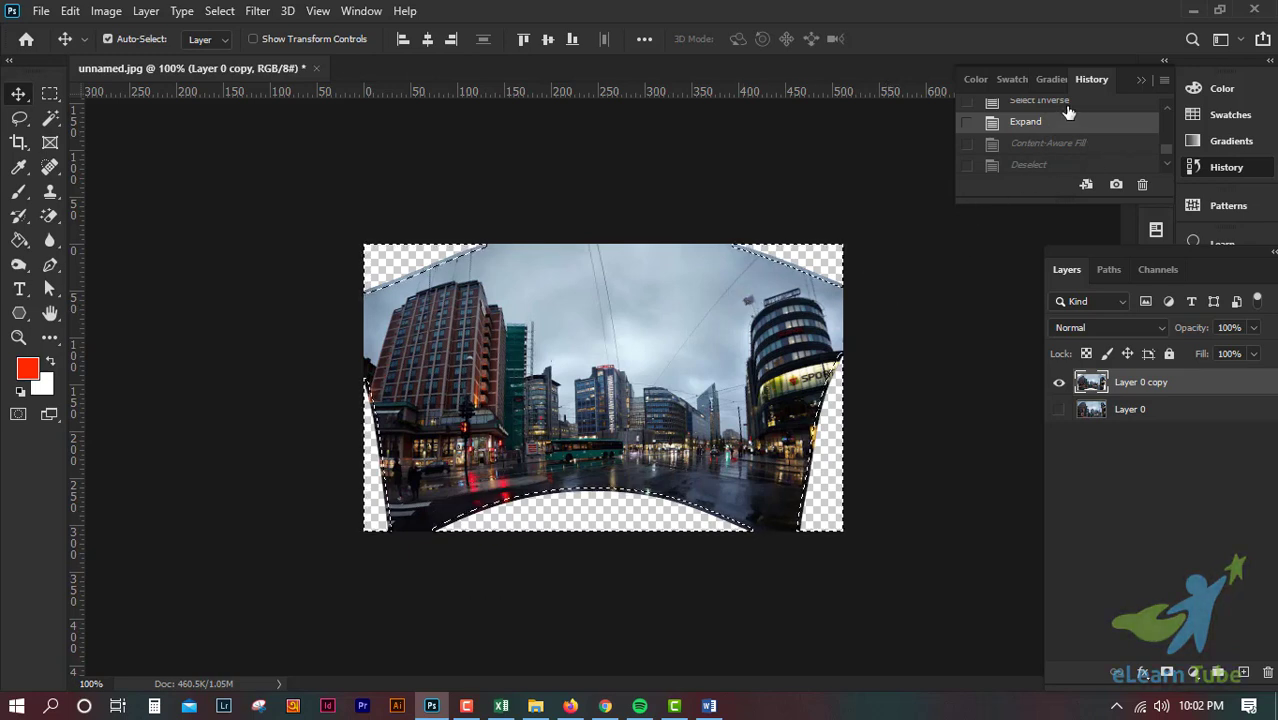
{"action": "key", "text": "ctrl+d"}
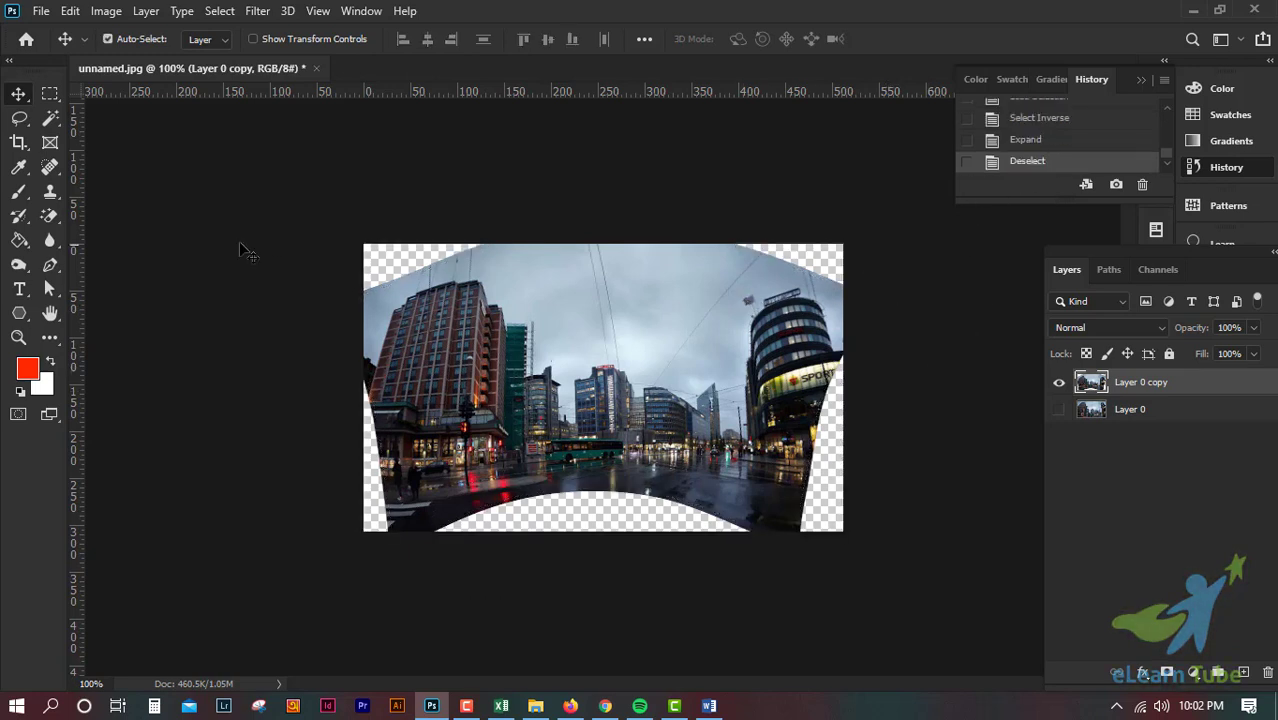
Crop the photo to a rectangle about 435 by 210 px that excludes all the transparent corners and edges
{"action": "left_click", "coordinate": [17, 144]}
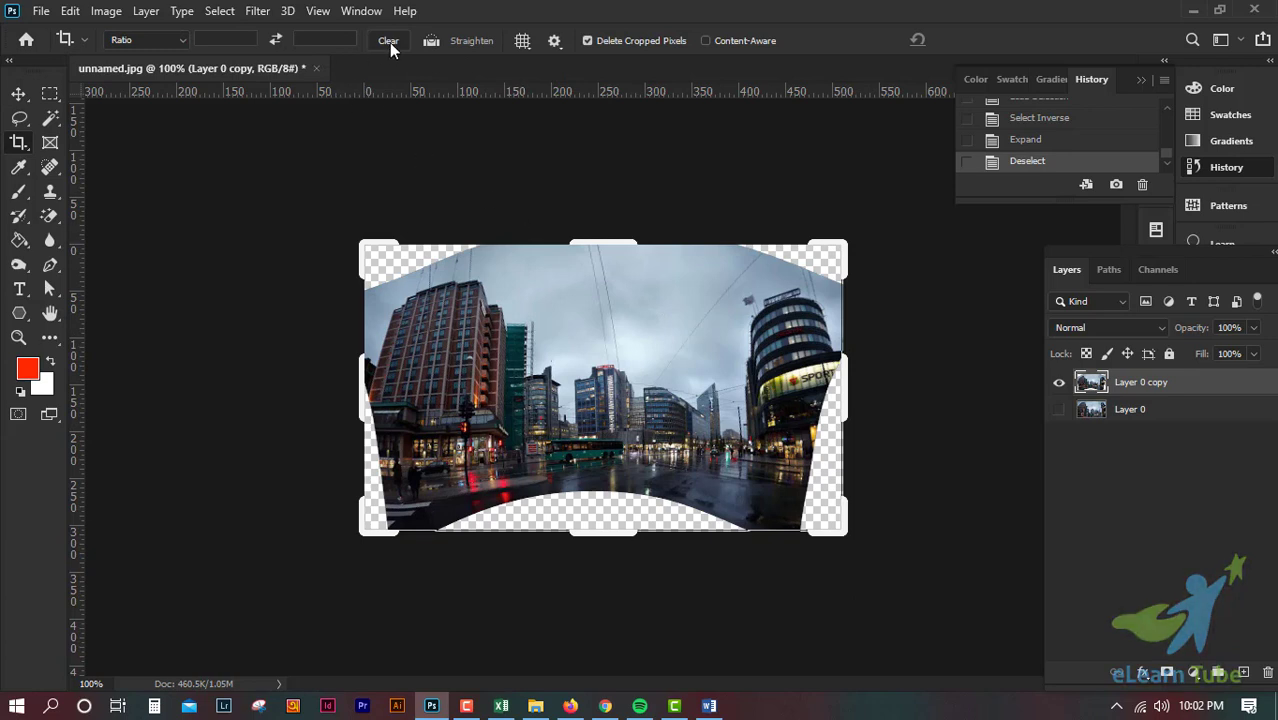
{"action": "left_click_drag", "start_coordinate": [611, 244], "coordinate": [608, 255]}
{"action": "key", "text": "ctrl+r"}
{"action": "left_click_drag", "start_coordinate": [846, 385], "coordinate": [834, 386]}
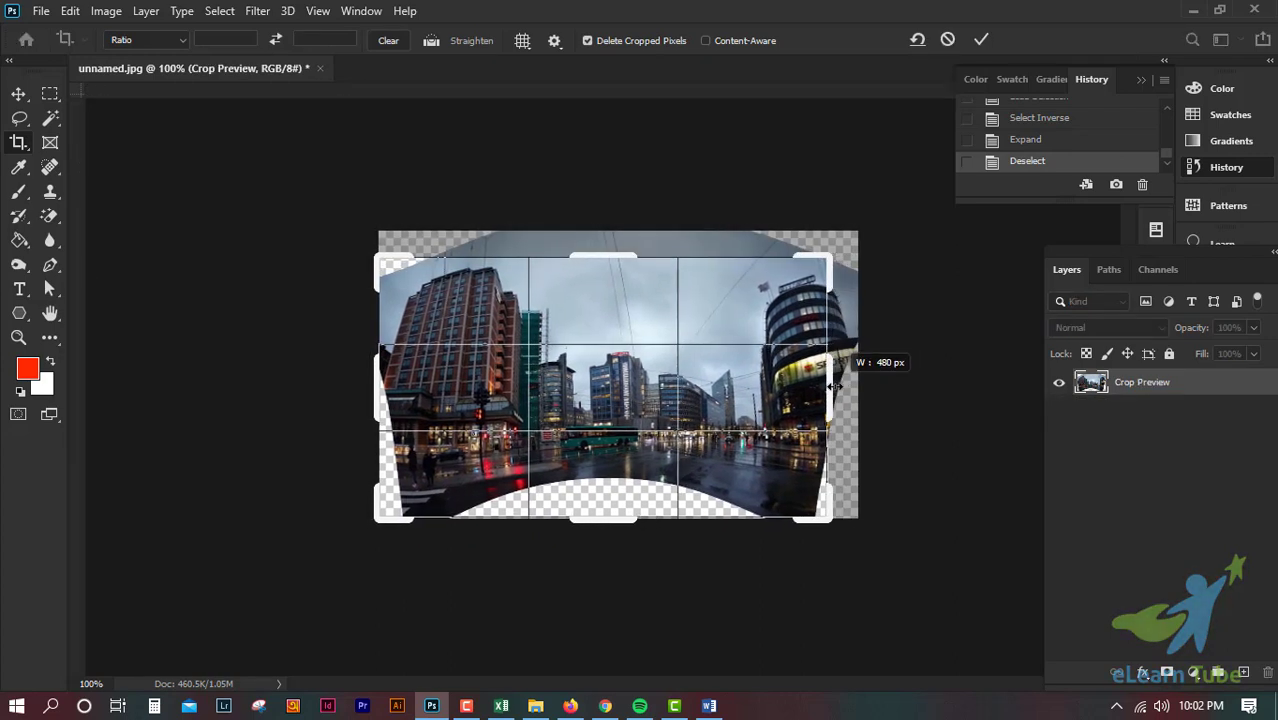
{"action": "left_click_drag", "start_coordinate": [622, 520], "coordinate": [618, 500]}
{"action": "left_click_drag", "start_coordinate": [372, 392], "coordinate": [390, 392]}
{"action": "key", "text": "ctrl+r"}
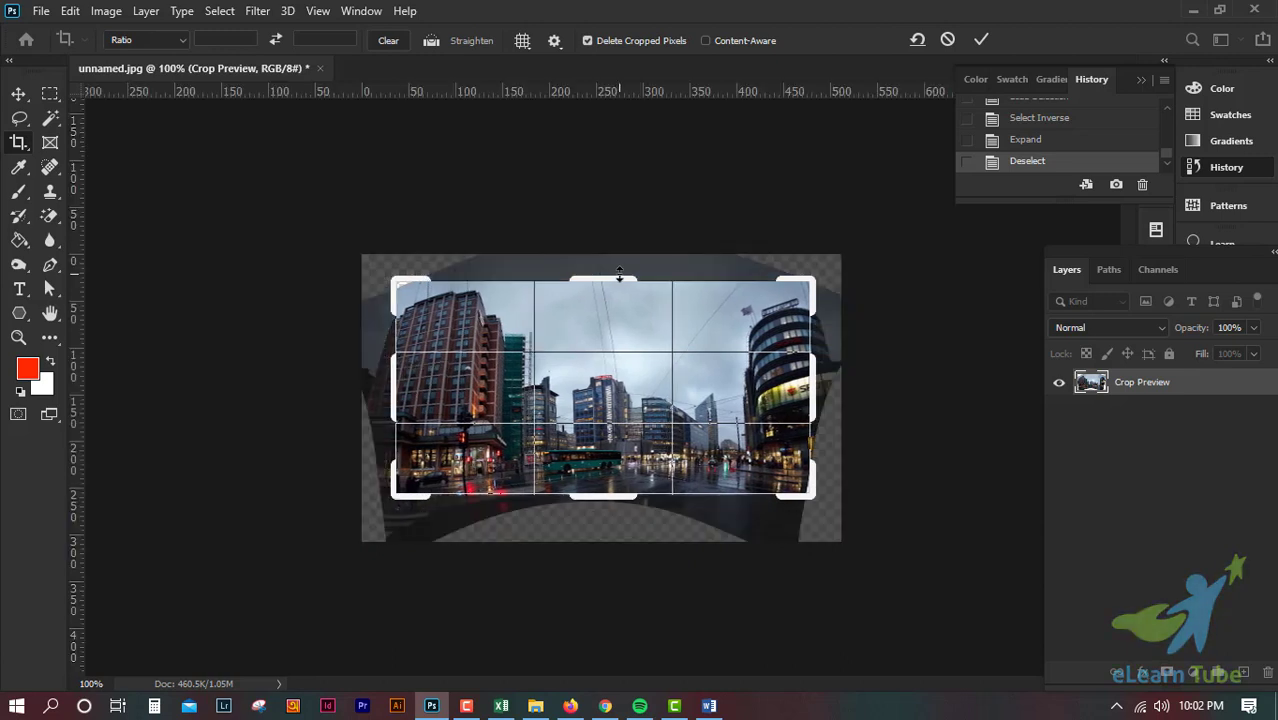
{"action": "left_click_drag", "start_coordinate": [607, 280], "coordinate": [609, 288]}
{"action": "left_click_drag", "start_coordinate": [815, 392], "coordinate": [806, 392]}
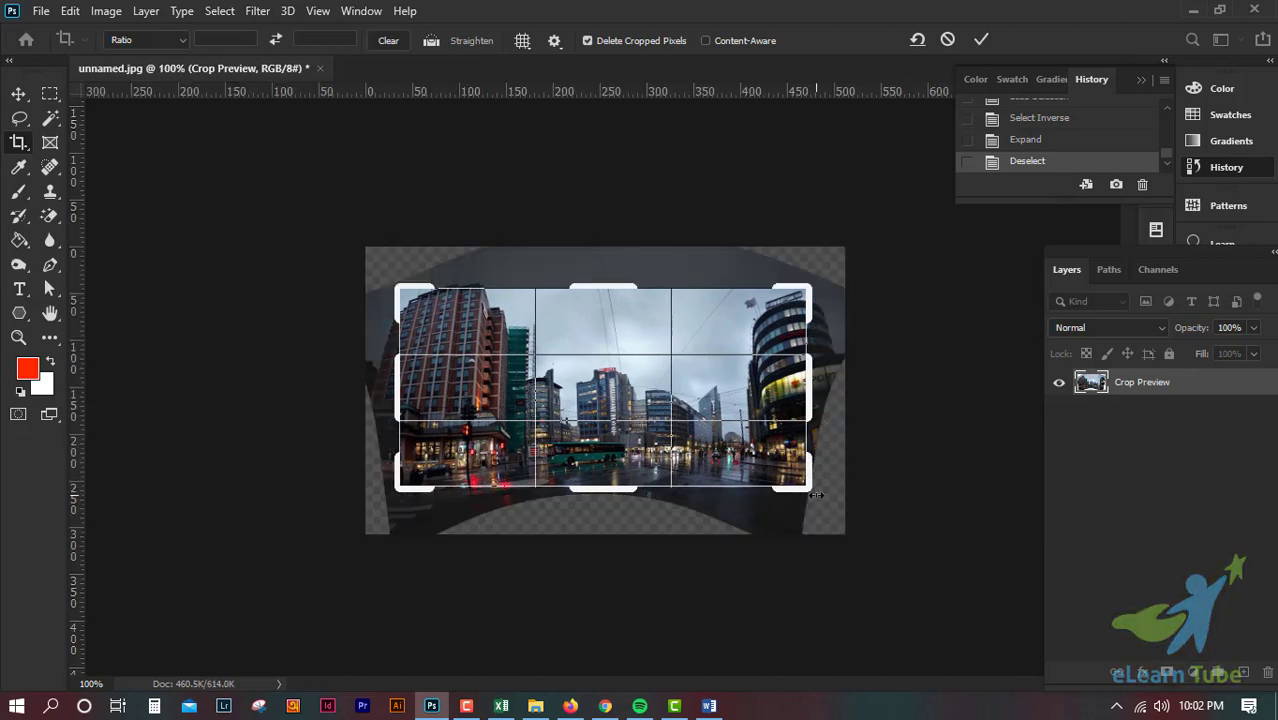
{"action": "left_click", "coordinate": [980, 42]}
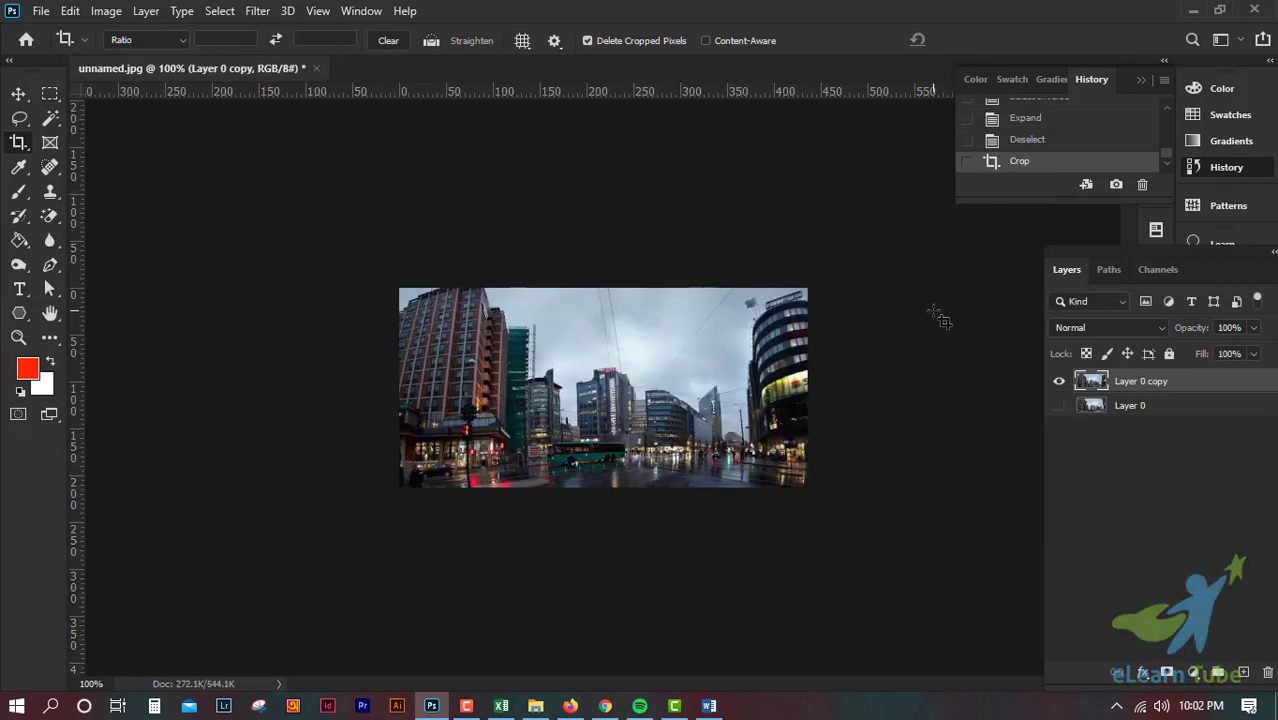
Compare the cropped correction with the original at about 161% by making Layer 0 visible and repeatedly hiding and showing Layer 0 copy
{"action": "key", "text": "ctrl+z"}
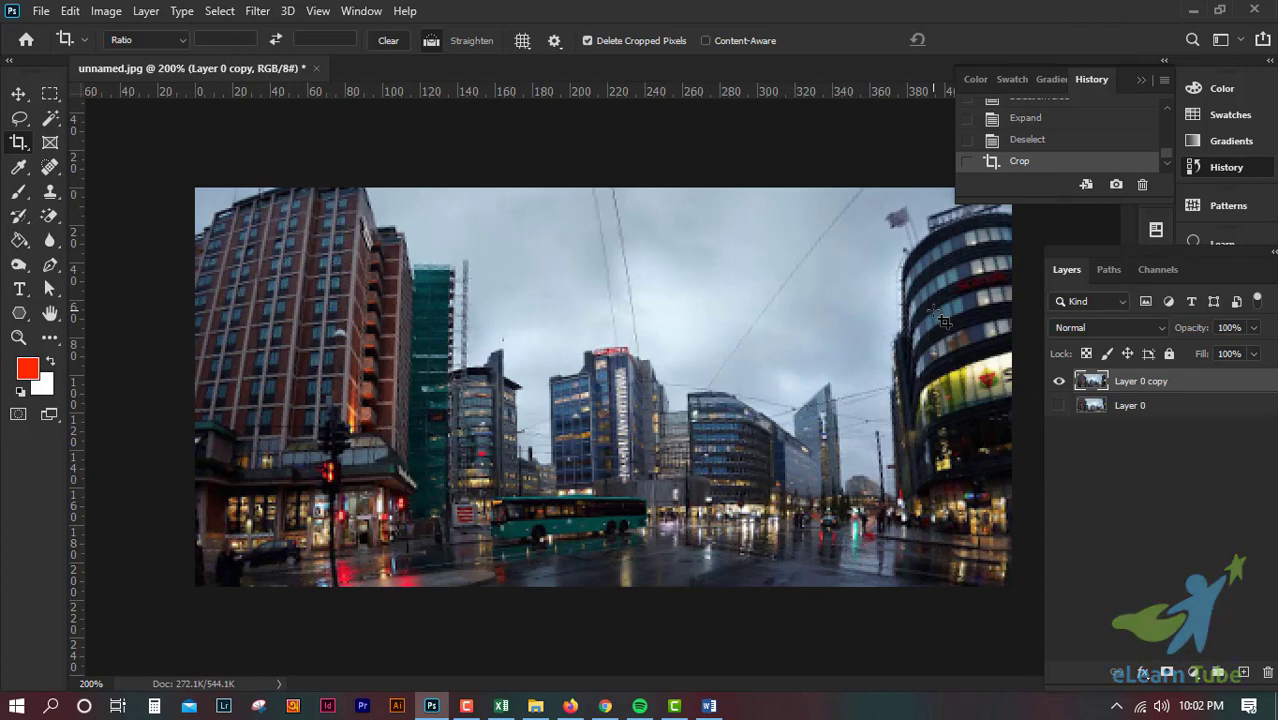
{"action": "key", "text": "ctrl+shift+z"}
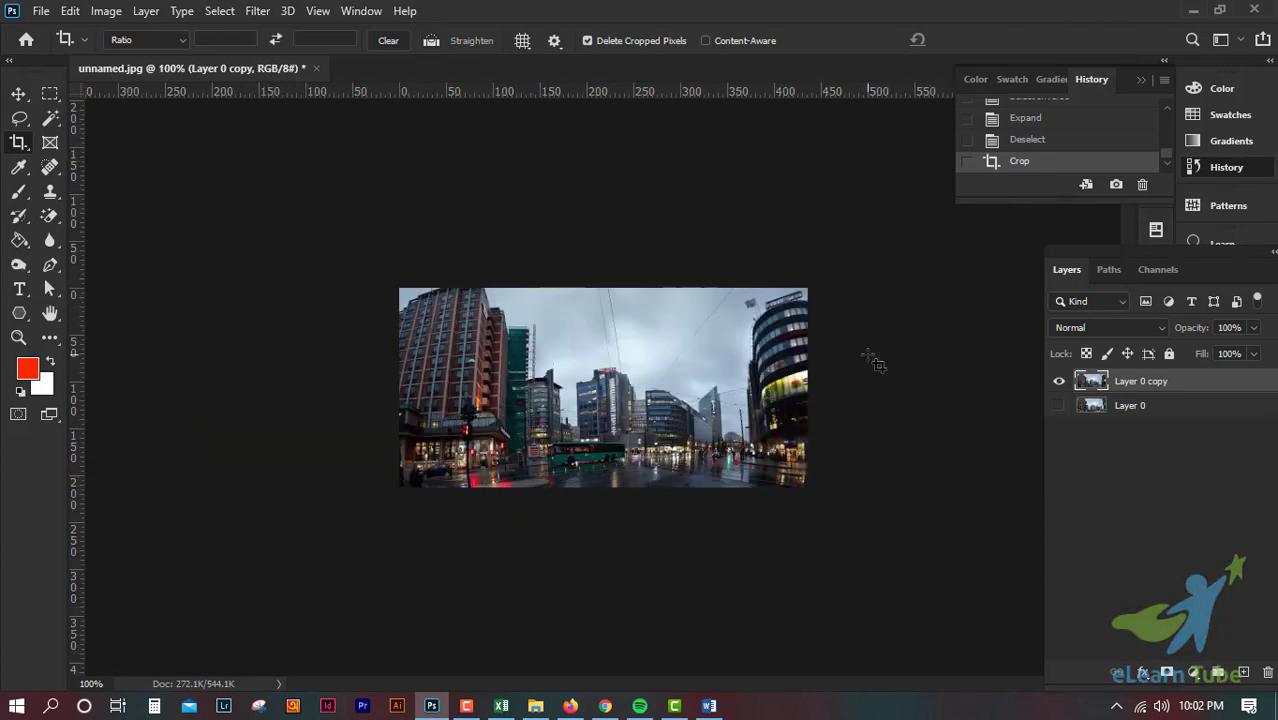
{"action": "scroll", "coordinate": [807, 378], "scroll_direction": "up", "scroll_amount": 3}
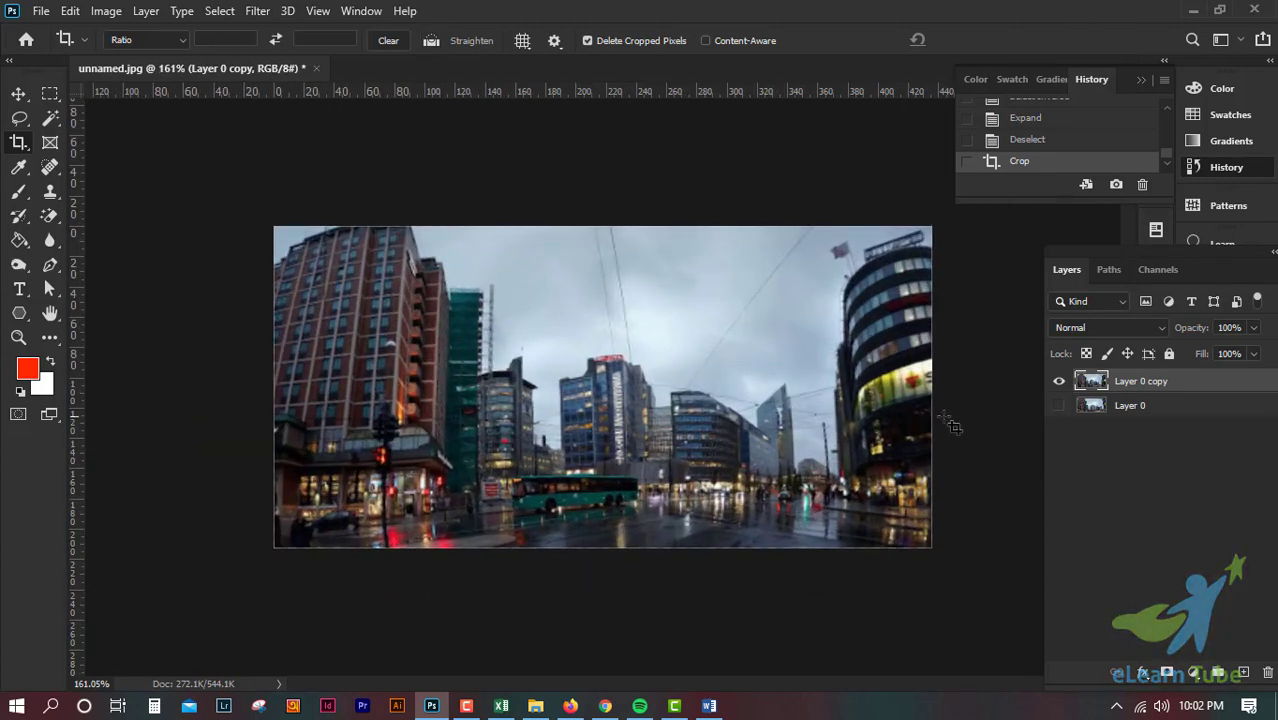
{"action": "left_click", "coordinate": [1060, 382]}
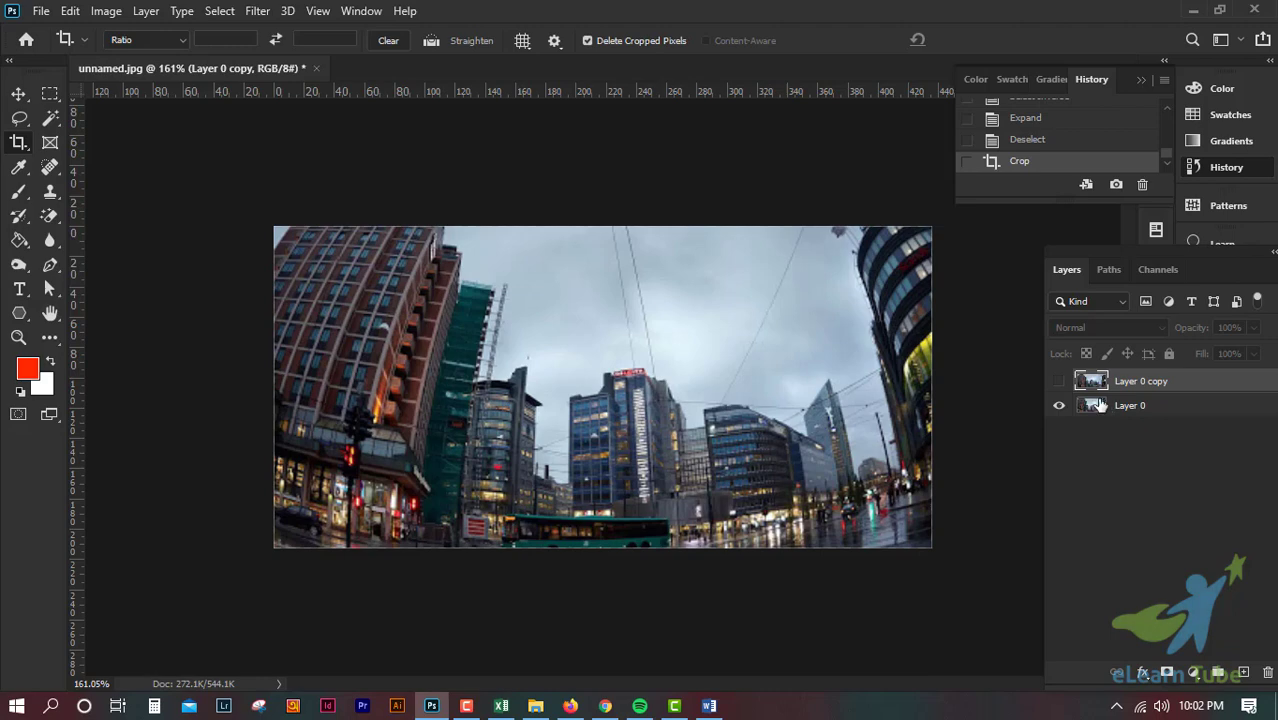
{"action": "mouse_move", "coordinate": [1098, 386]}
{"action": "left_mouse_down"}
{"action": "mouse_move", "coordinate": [1108, 422]}
{"action": "mouse_move", "coordinate": [1110, 374]}
{"action": "left_mouse_up"}
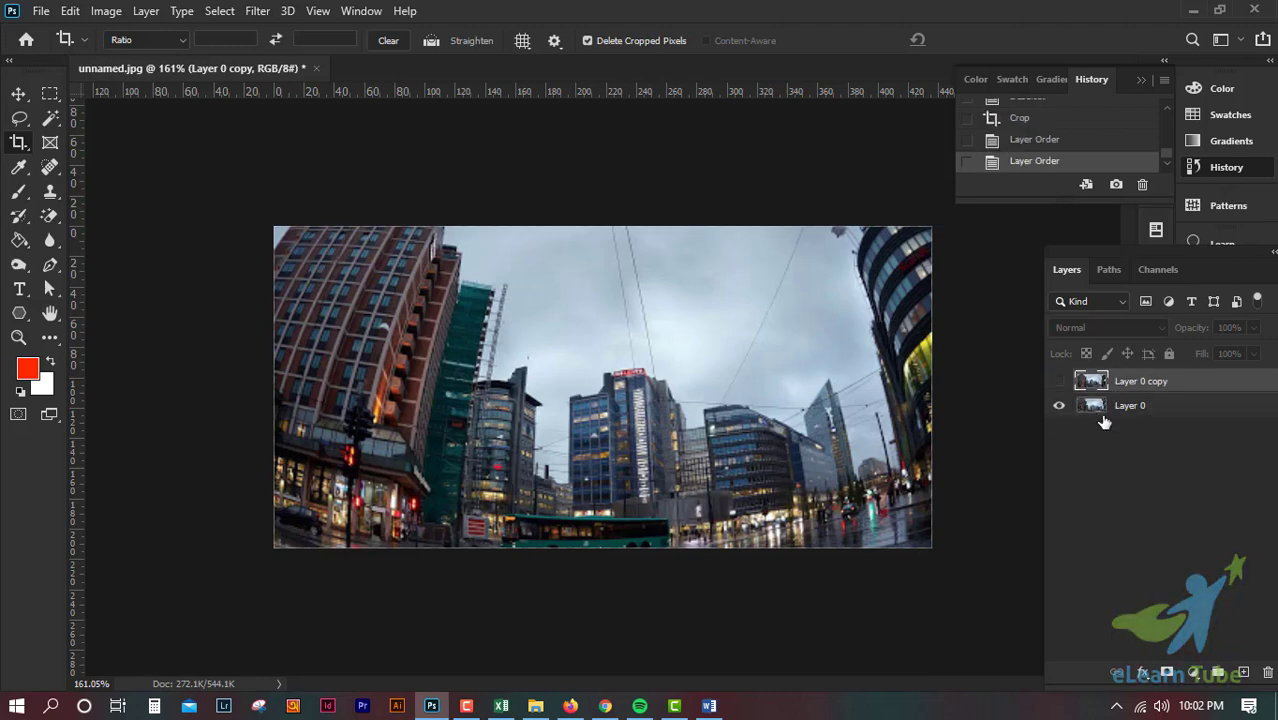
{"action": "left_click", "coordinate": [1060, 383]}
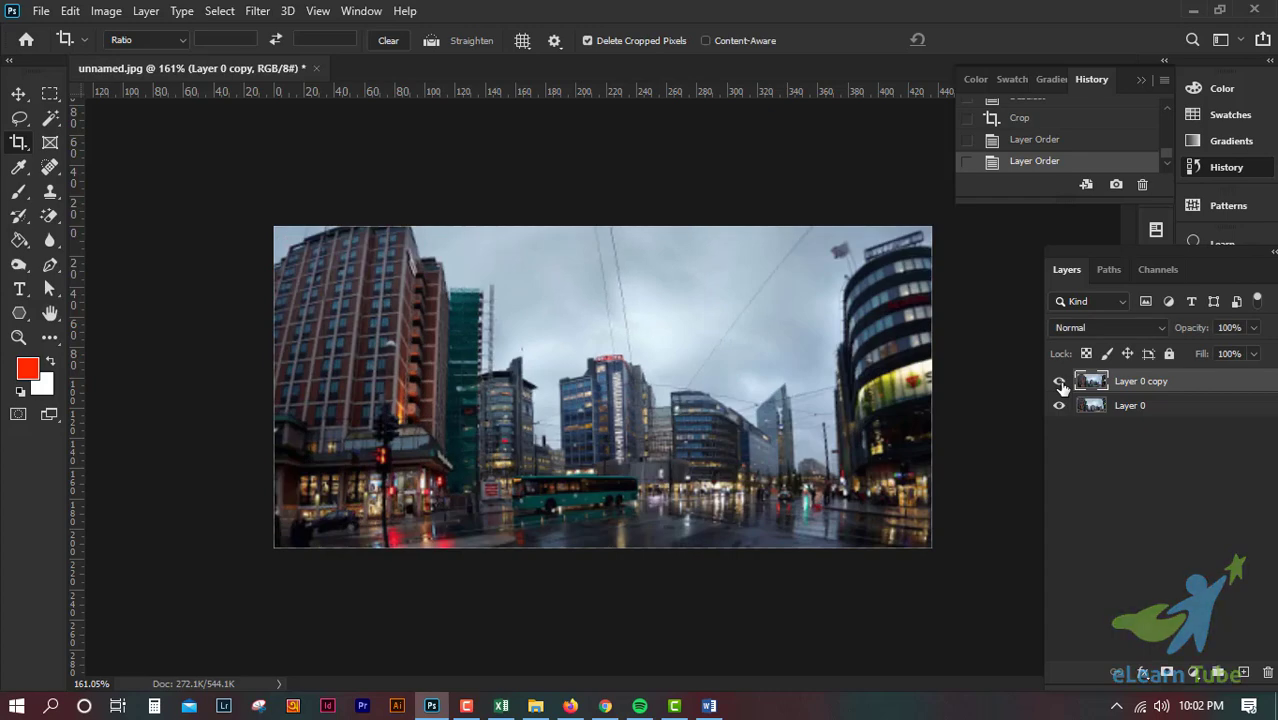
{"action": "left_click", "coordinate": [1060, 383]}
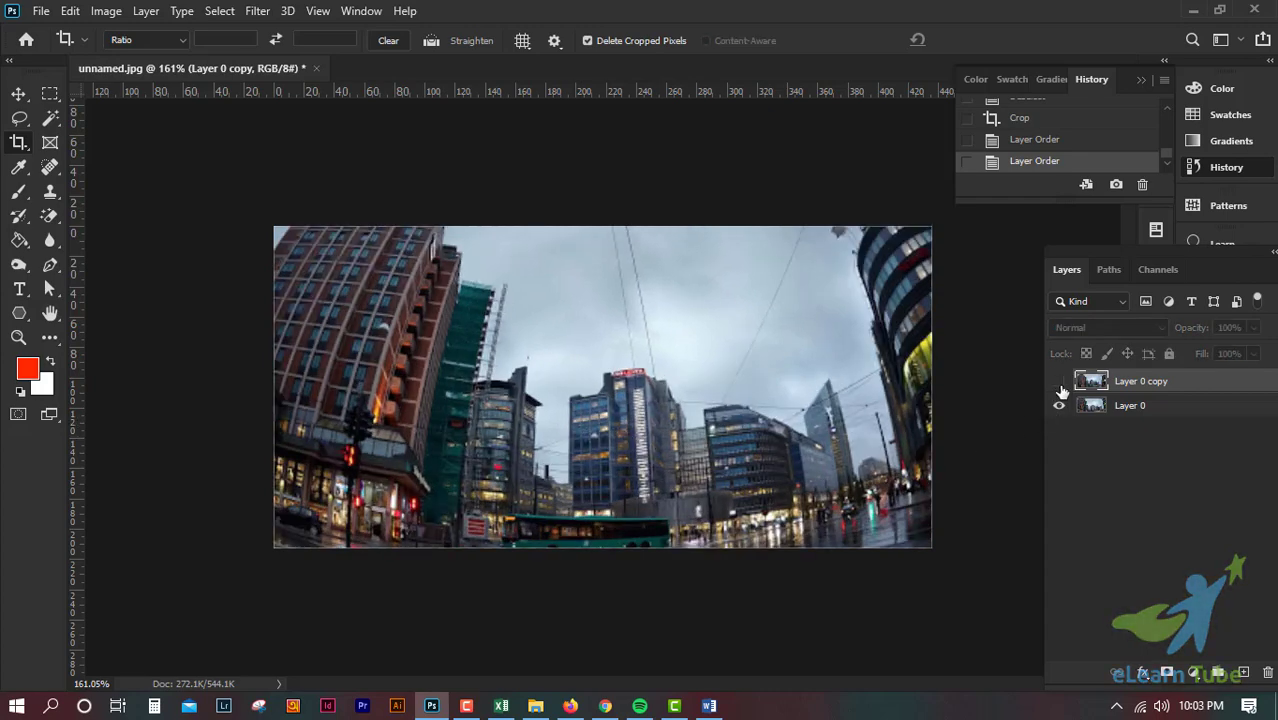
{"action": "left_click", "coordinate": [1060, 385]}
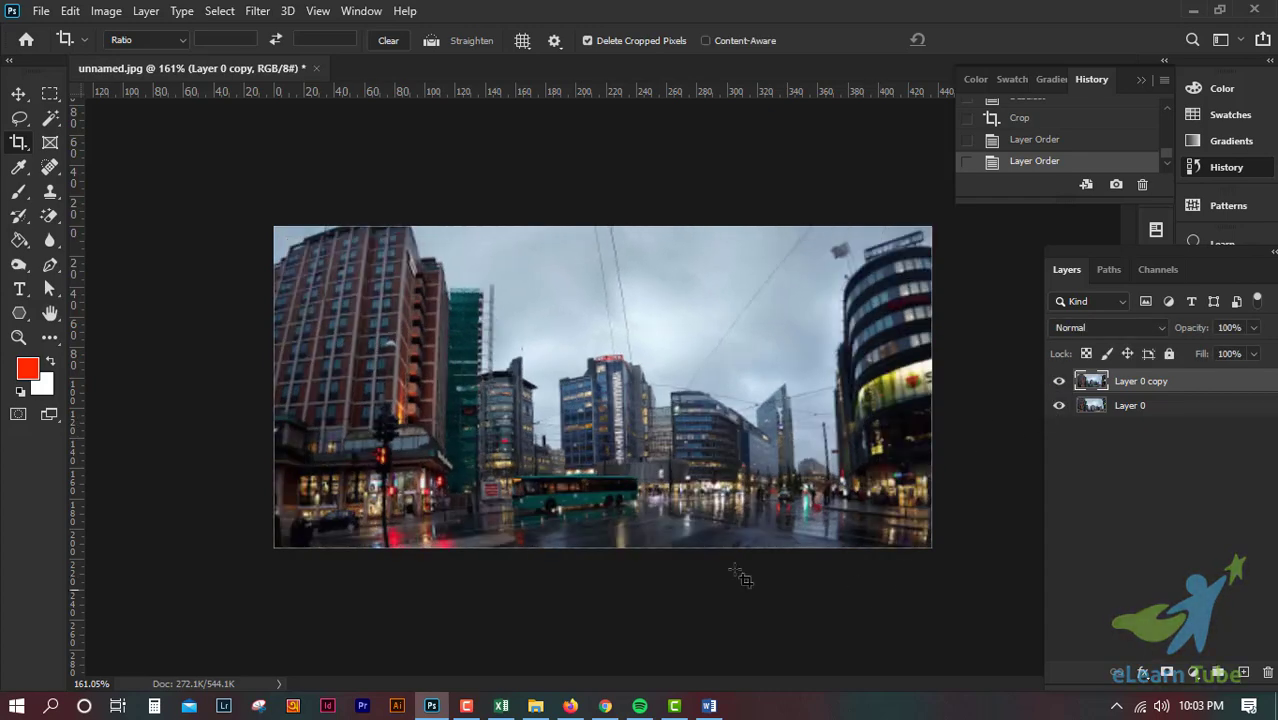
{"action": "left_click", "coordinate": [1059, 385]}
{"action": "left_click", "coordinate": [1059, 385]}
{"action": "left_click", "coordinate": [1059, 385]}
{"action": "left_click", "coordinate": [1059, 385]}
{"action": "left_click", "coordinate": [1059, 383]}
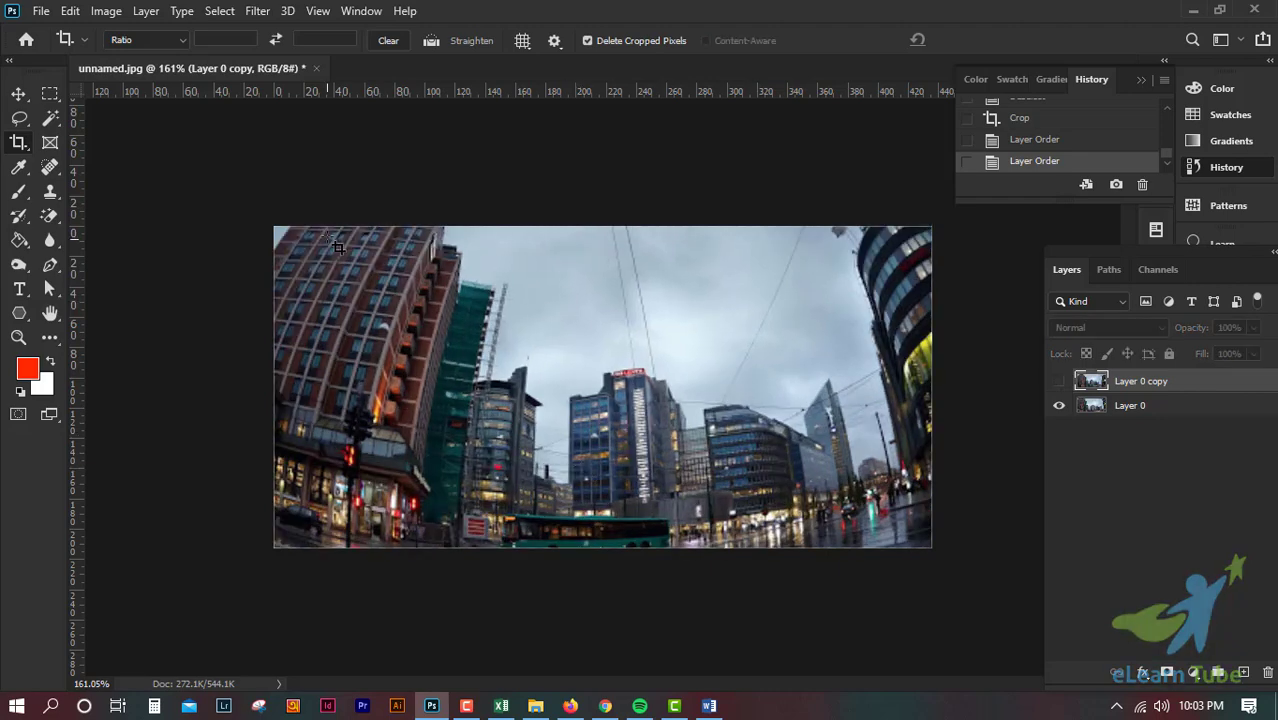
{"action": "left_click", "coordinate": [1058, 382]}
{"action": "left_click", "coordinate": [262, 12]}
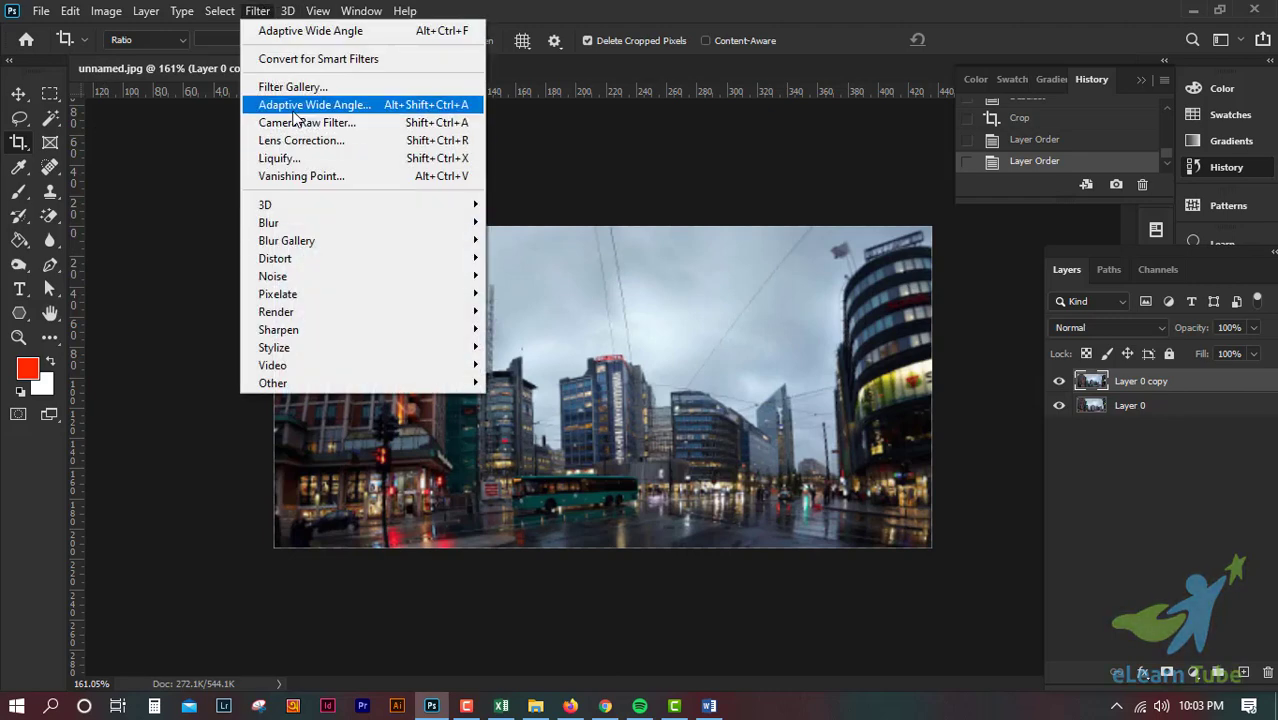
{"action": "key", "text": "Escape"}
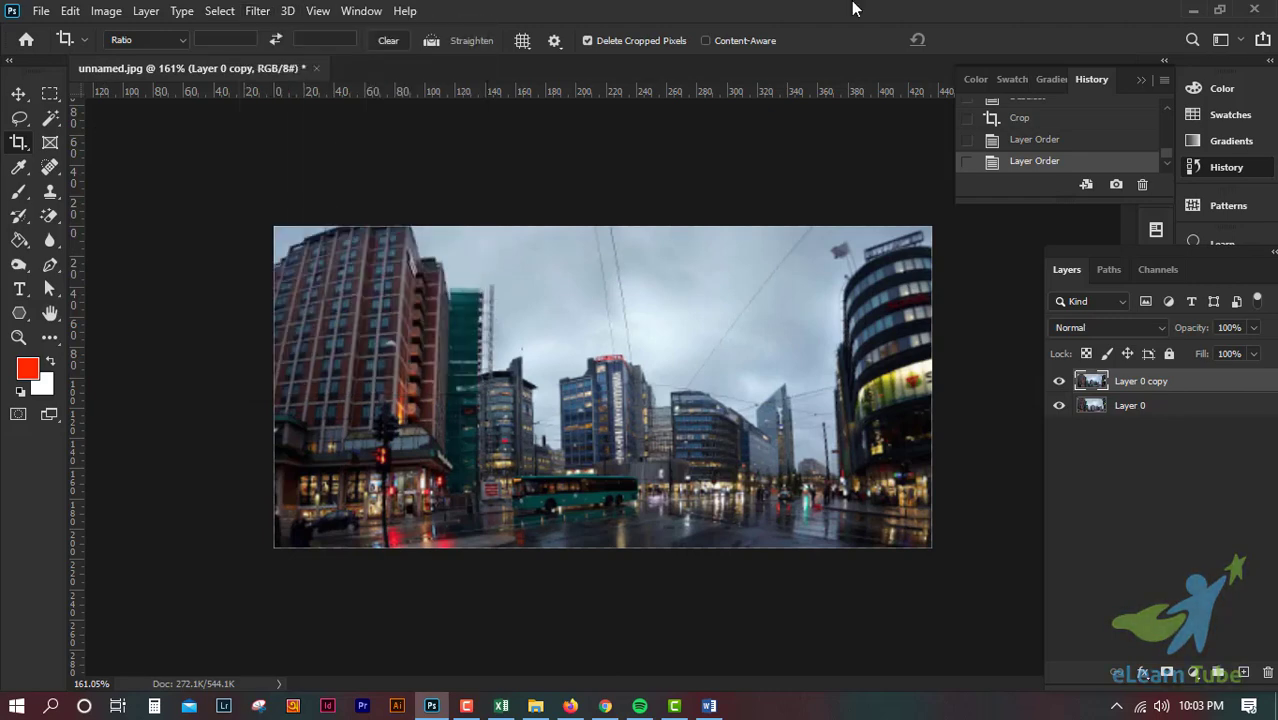